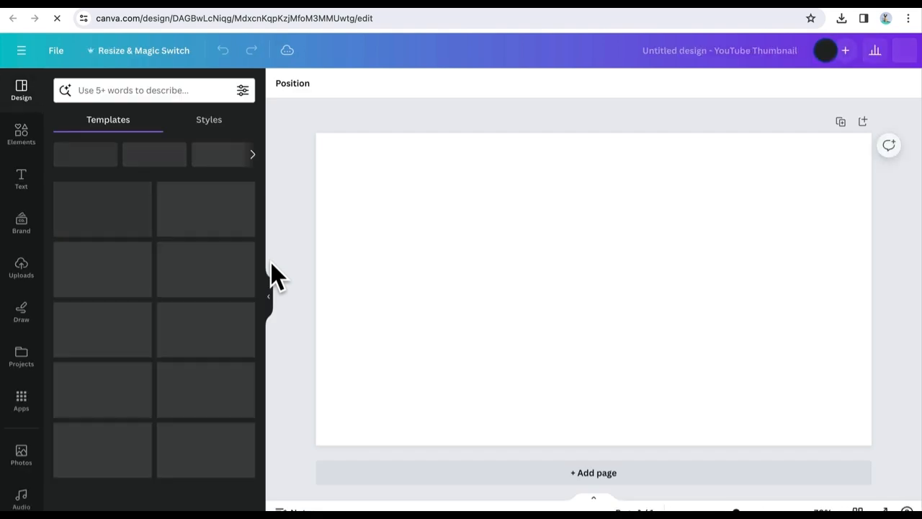
Switch to Freepik and search all assets for "makeup".
{"action": "left_click", "coordinate": [267, 292]}
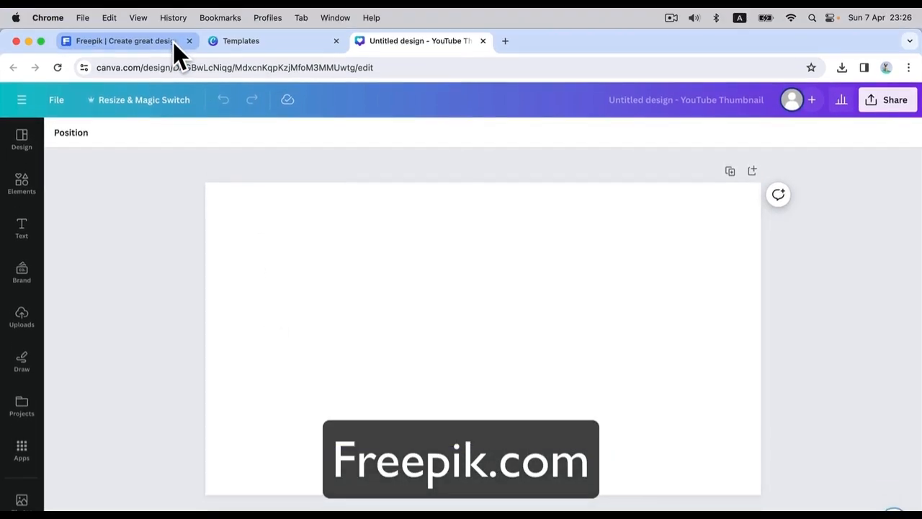
{"action": "left_click", "coordinate": [176, 45]}
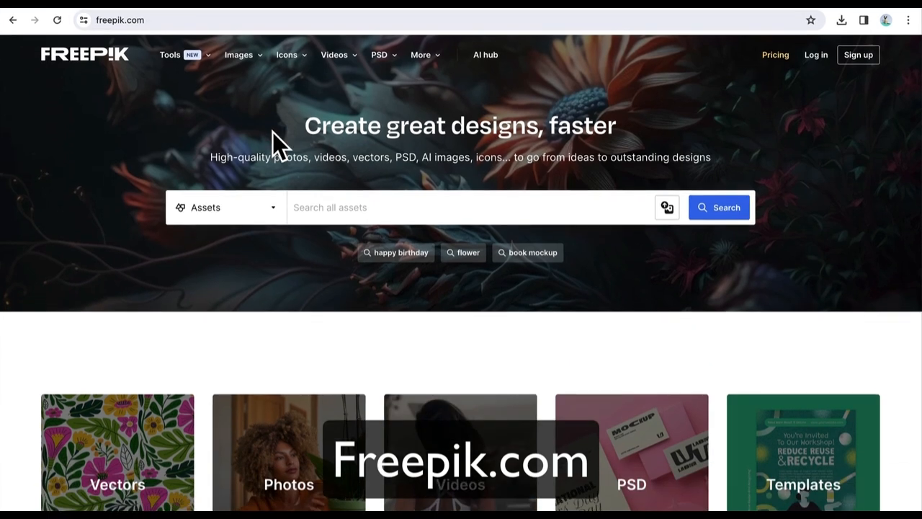
{"action": "left_click", "coordinate": [319, 246]}
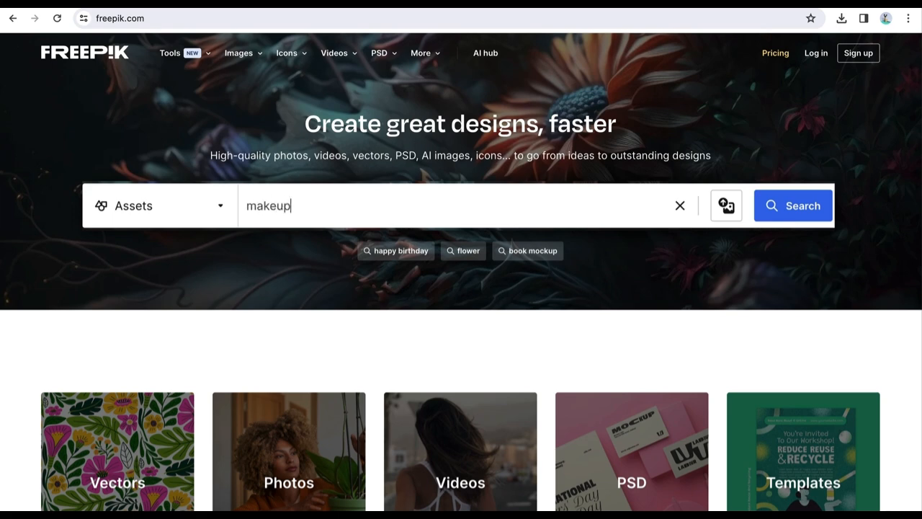
{"action": "key", "text": "Return"}
Browse the makeup results through to page 10 and open the free photo of a brunette woman applying makeup with a brush.
{"action": "scroll", "coordinate": [531, 224], "scroll_direction": "down", "scroll_amount": 10}
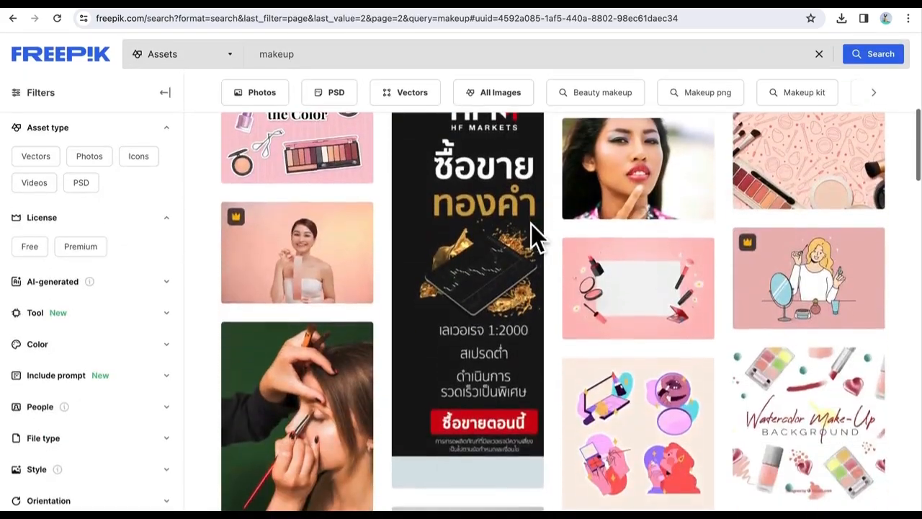
{"action": "scroll", "coordinate": [531, 224], "scroll_direction": "down", "scroll_amount": 20}
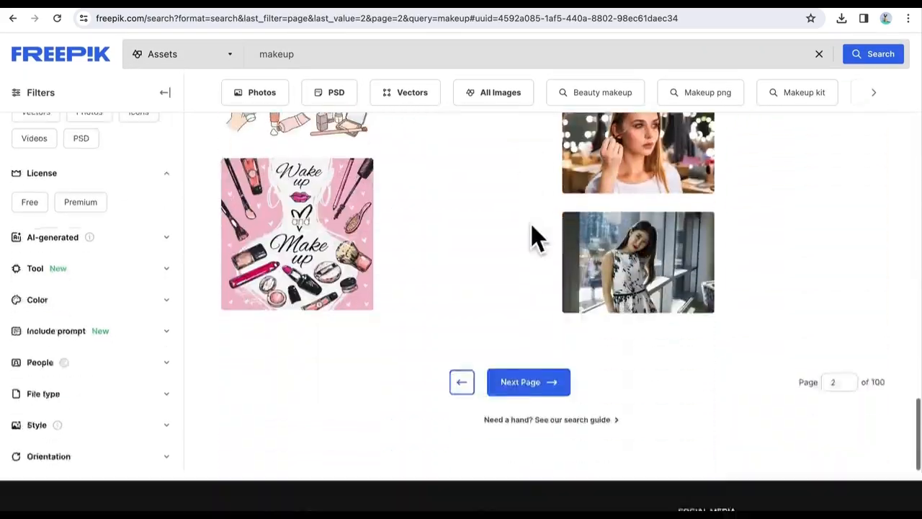
{"action": "scroll", "coordinate": [531, 225], "scroll_direction": "down", "scroll_amount": 3}
{"action": "left_click", "coordinate": [528, 238]}
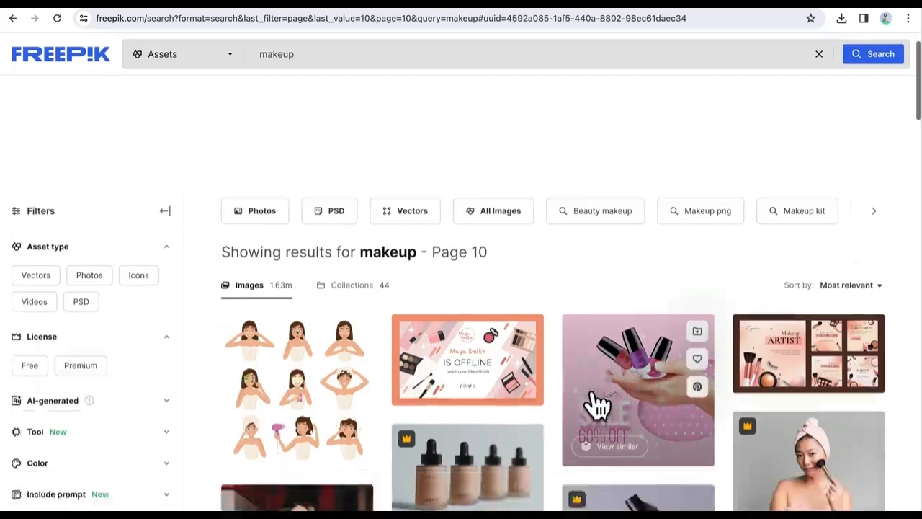
{"action": "scroll", "coordinate": [576, 397], "scroll_direction": "down", "scroll_amount": 5}
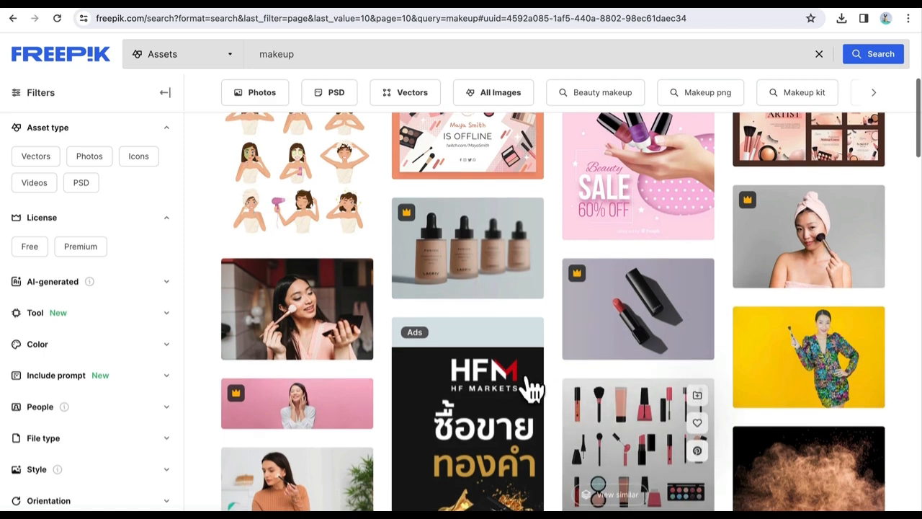
{"action": "mouse_move", "coordinate": [329, 338]}
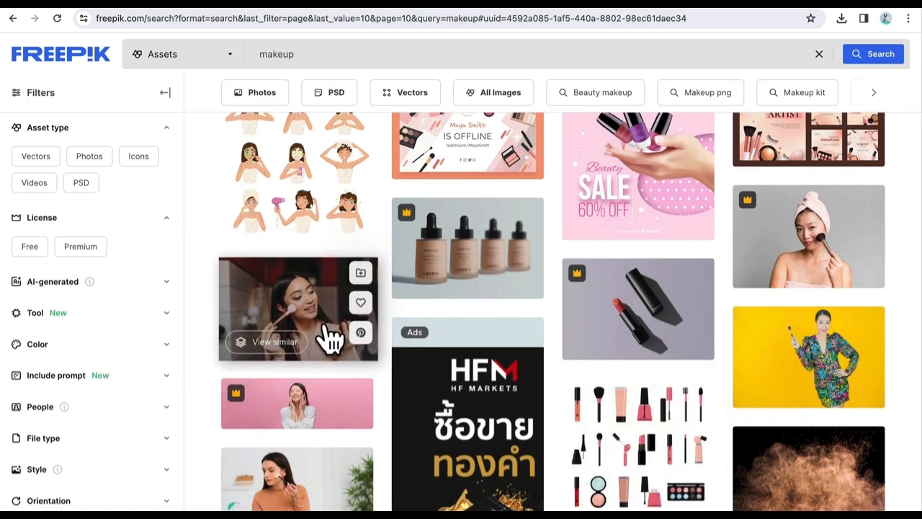
{"action": "left_click", "coordinate": [325, 324]}
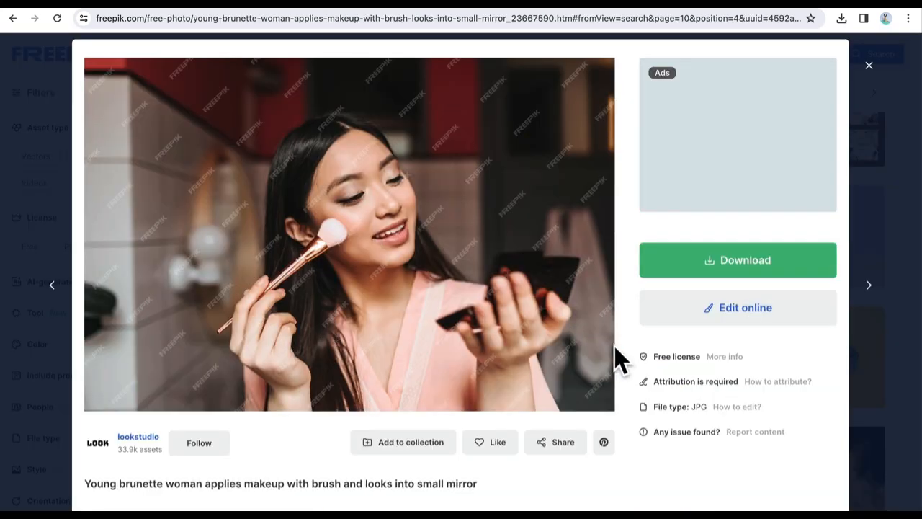
Open the related photo "Lady with brown eyes looks into front" from the suggestions and download it for free.
{"action": "scroll", "coordinate": [624, 360], "scroll_direction": "down", "scroll_amount": 4}
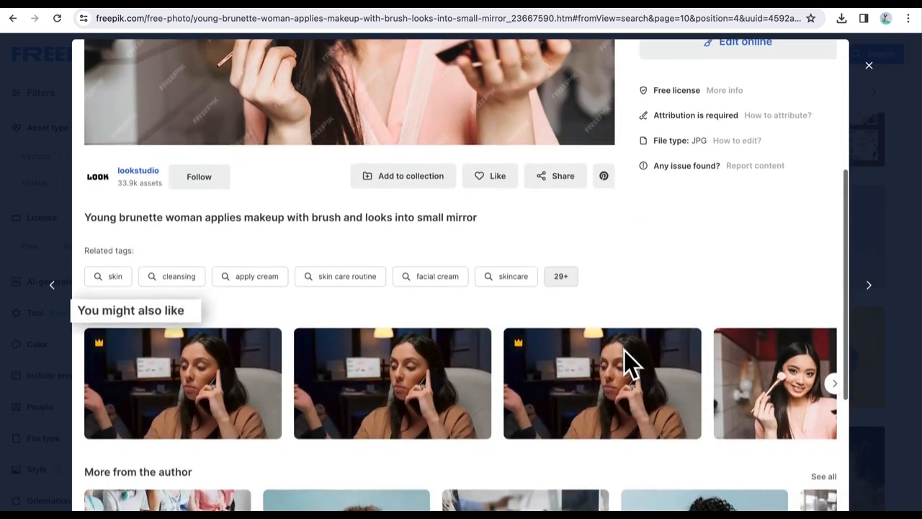
{"action": "left_click", "coordinate": [834, 383]}
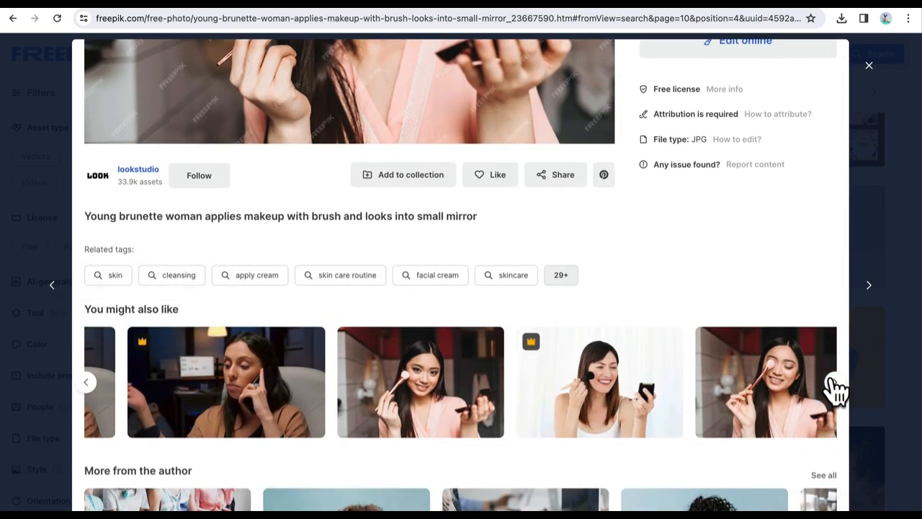
{"action": "left_click", "coordinate": [835, 384]}
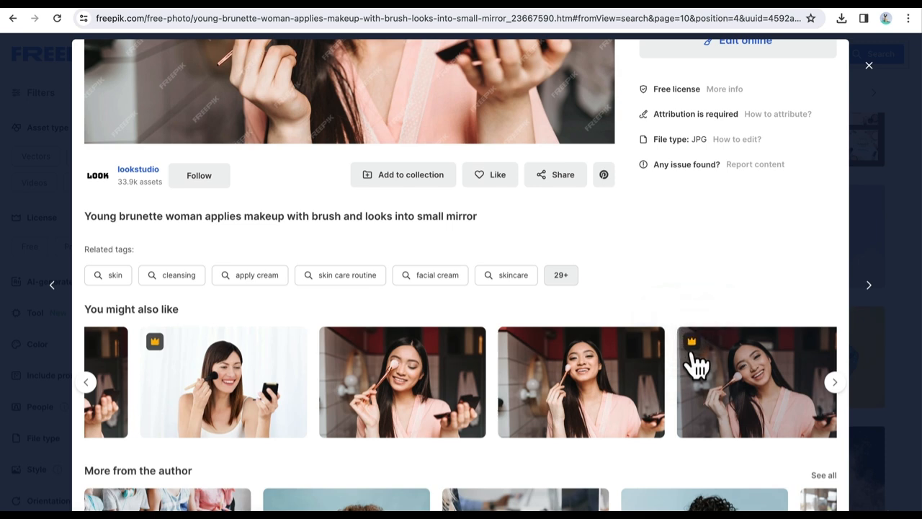
{"action": "left_click", "coordinate": [87, 383]}
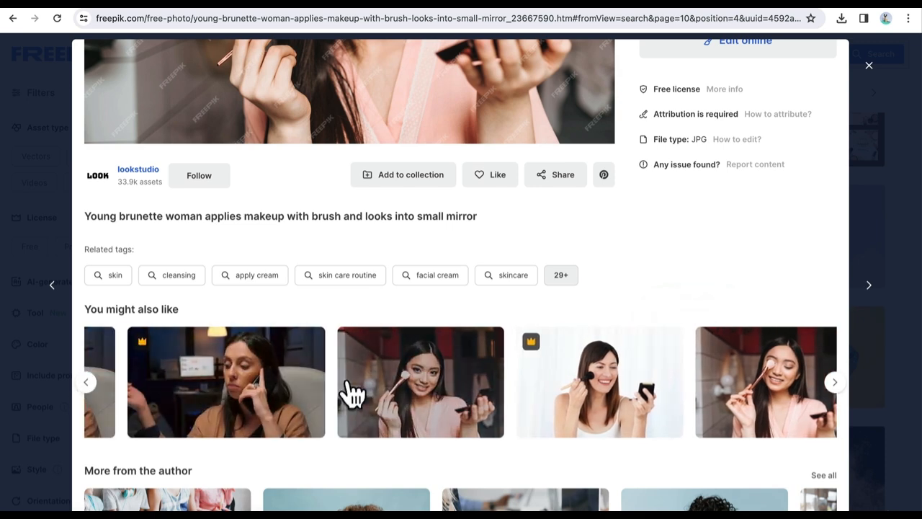
{"action": "mouse_move", "coordinate": [405, 391]}
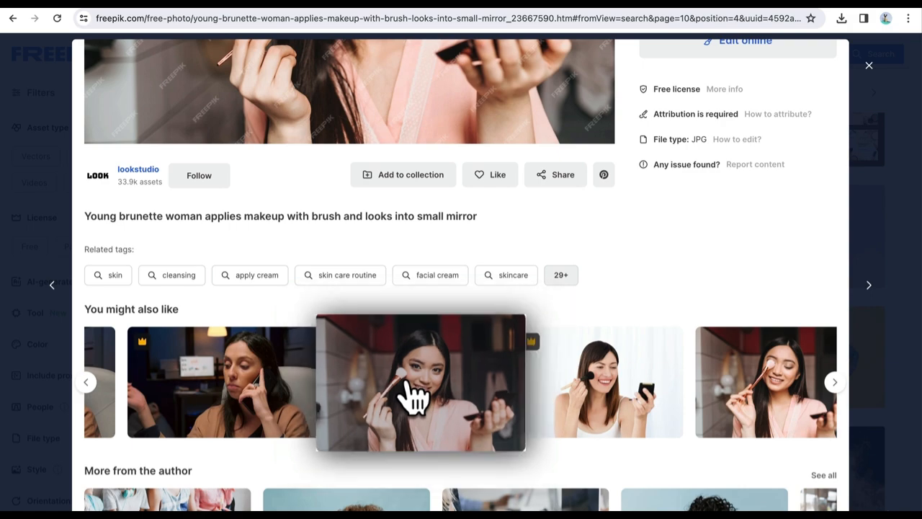
{"action": "left_click", "coordinate": [412, 394]}
{"action": "left_click", "coordinate": [709, 276]}
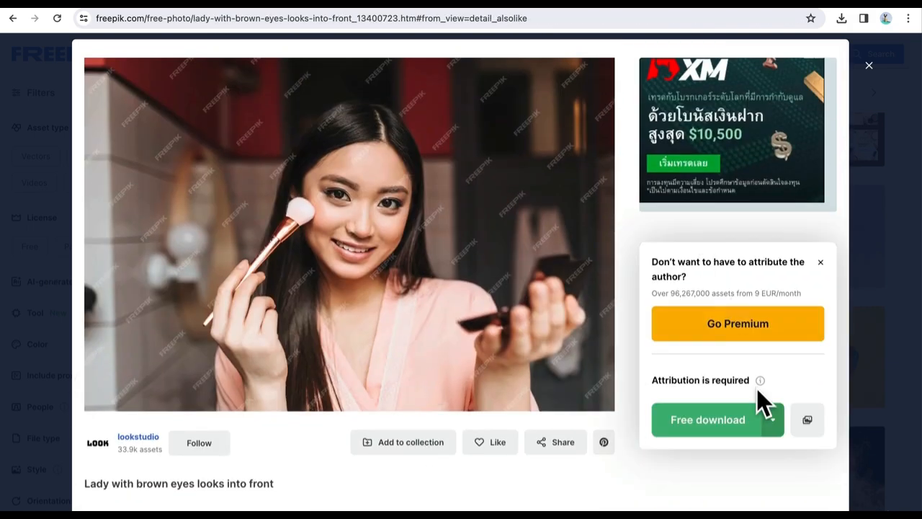
{"action": "left_click", "coordinate": [730, 431]}
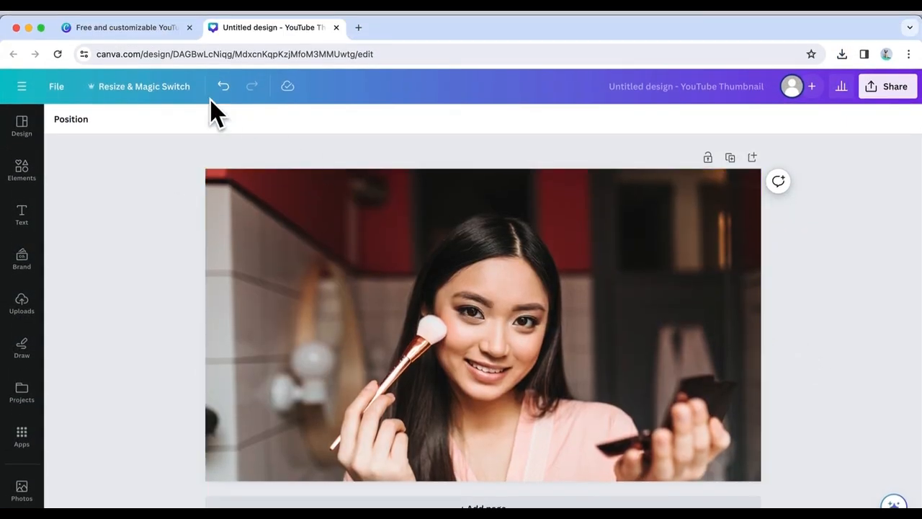
Go to the Canva templates page and search the templates for "youtube thumbnail makeup".
{"action": "left_click", "coordinate": [117, 33]}
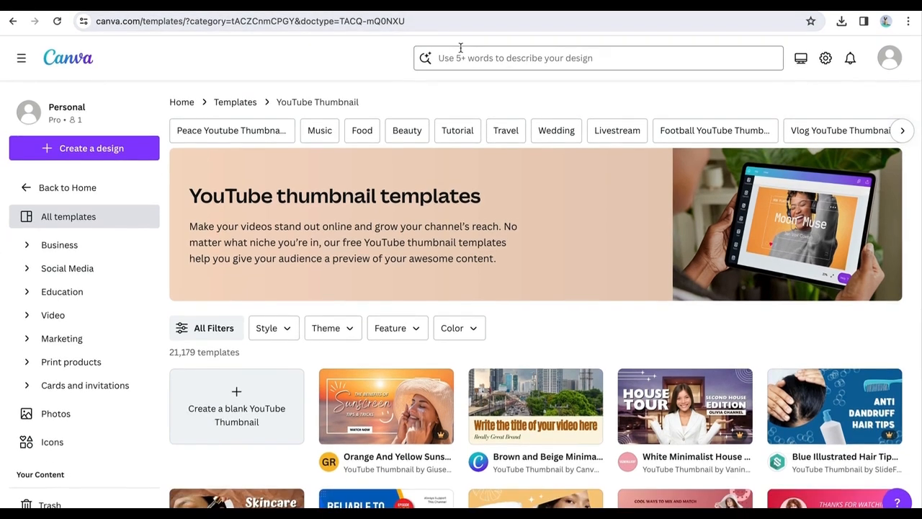
{"action": "left_click", "coordinate": [461, 86]}
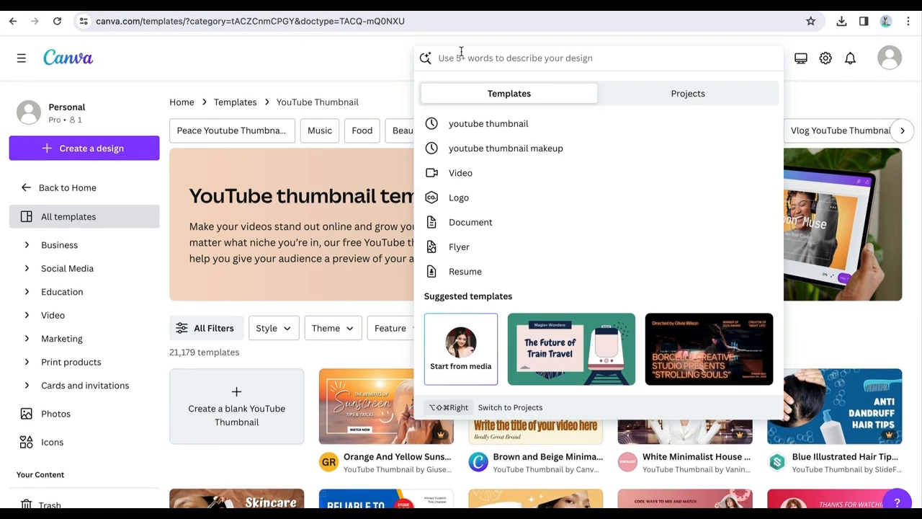
{"action": "left_click", "coordinate": [502, 153]}
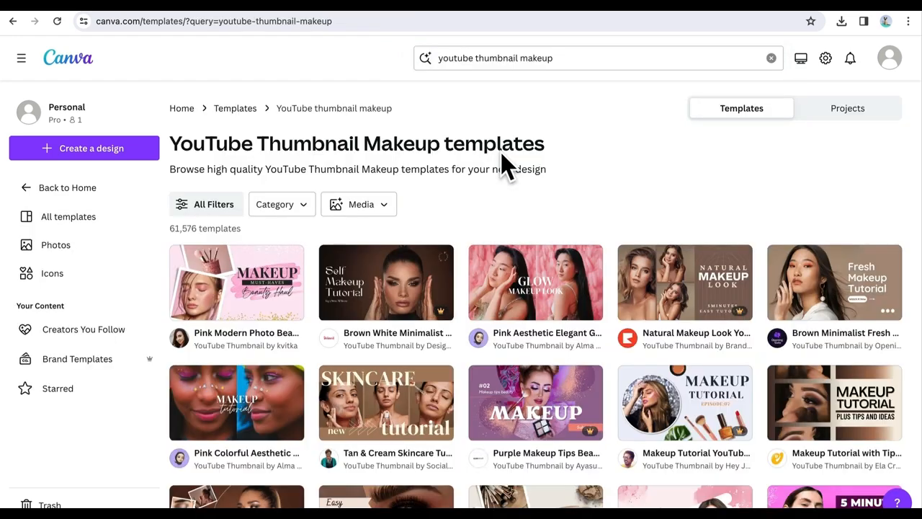
Open the Beige Brown Beauty Makeup YouTube Thumbnail template for customizing and copy the beige brush stroke behind its title.
{"action": "scroll", "coordinate": [505, 162], "scroll_direction": "down", "scroll_amount": 5}
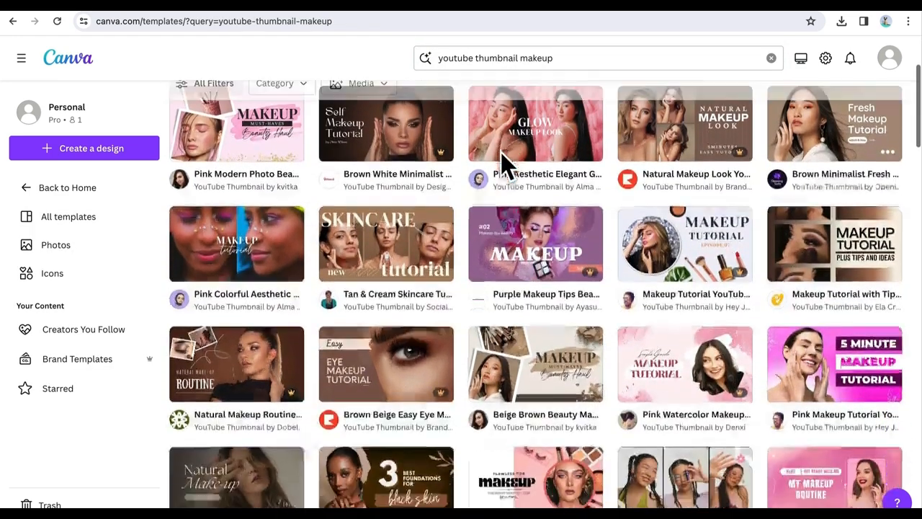
{"action": "scroll", "coordinate": [500, 155], "scroll_direction": "down", "scroll_amount": 1}
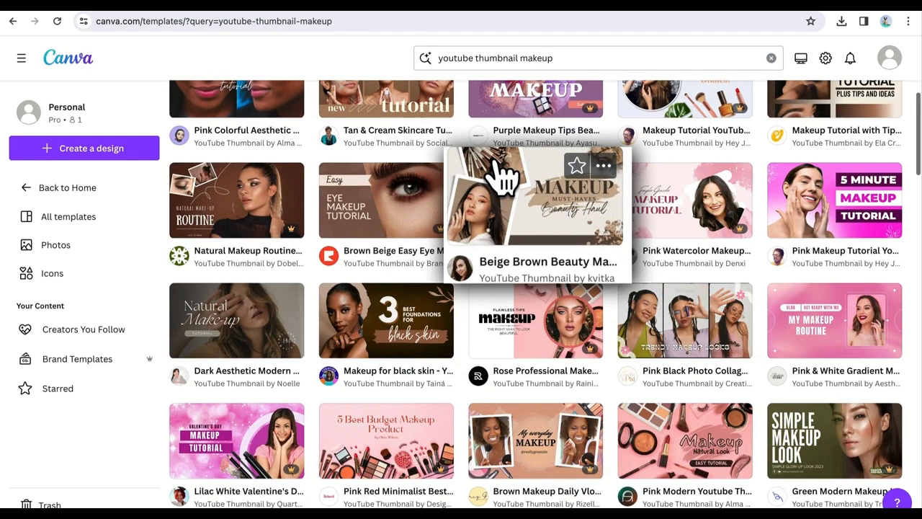
{"action": "left_click", "coordinate": [504, 173]}
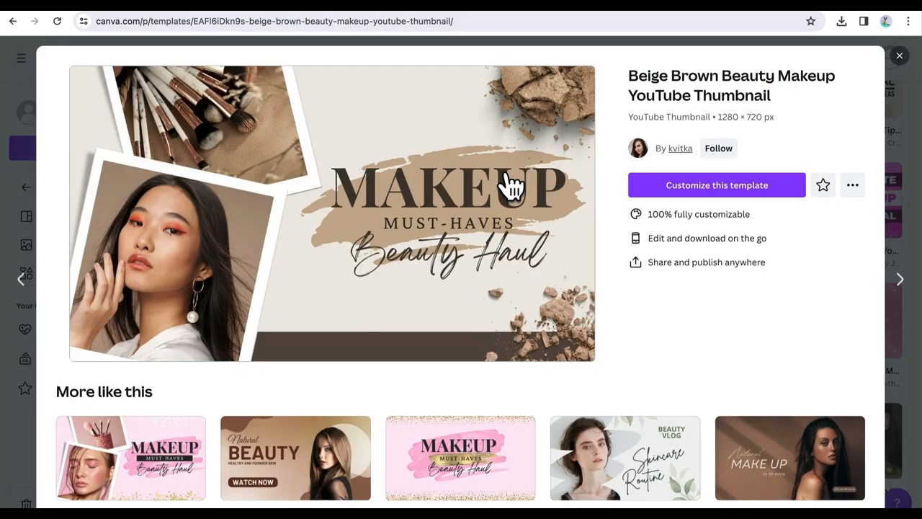
{"action": "left_click", "coordinate": [649, 184]}
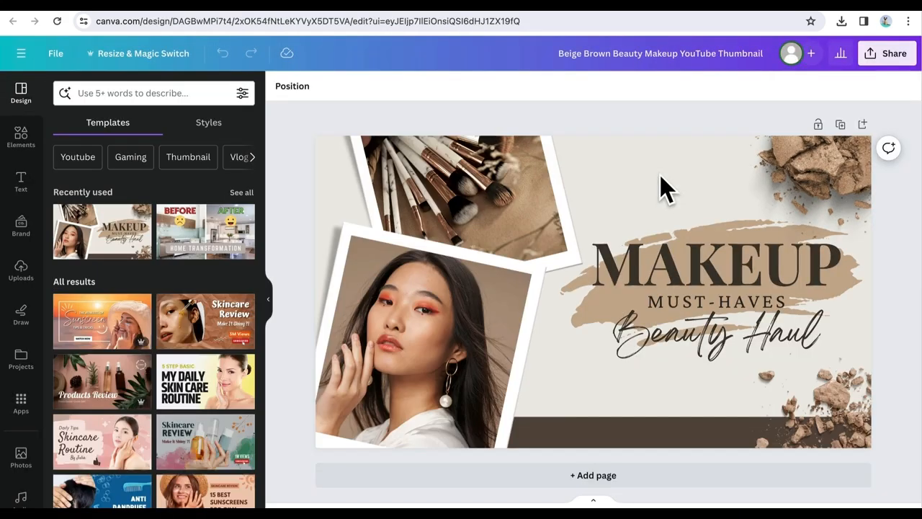
{"action": "left_click", "coordinate": [595, 310]}
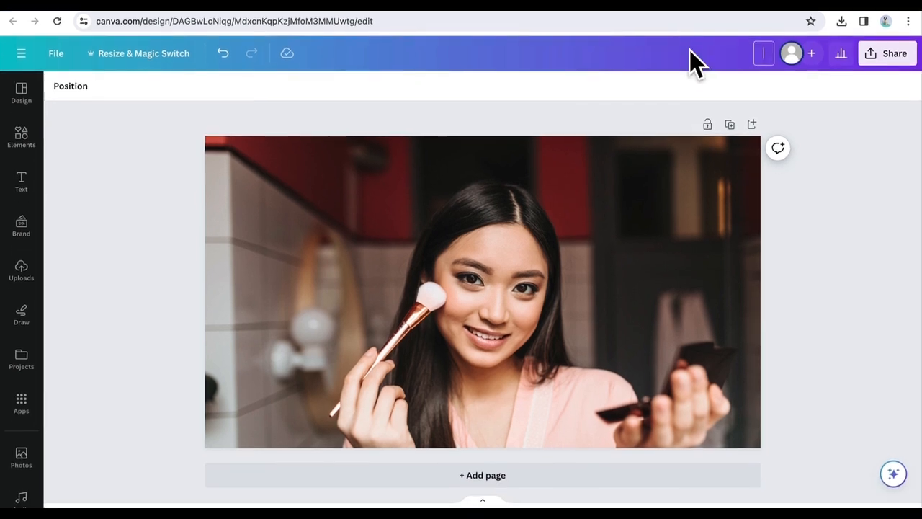
Return to the design with the makeup photo and rename it "Makeup Thumbnail".
{"action": "left_click", "coordinate": [689, 82]}
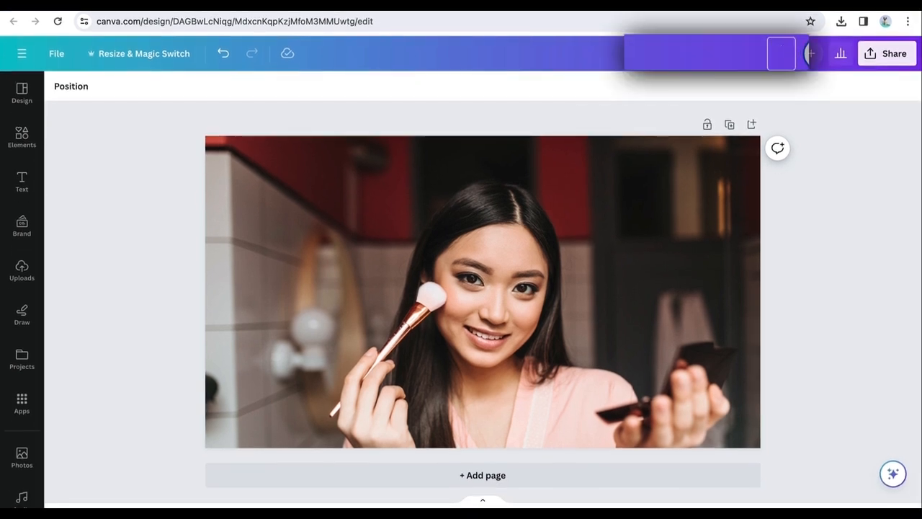
{"action": "type", "text": "Makeup"}
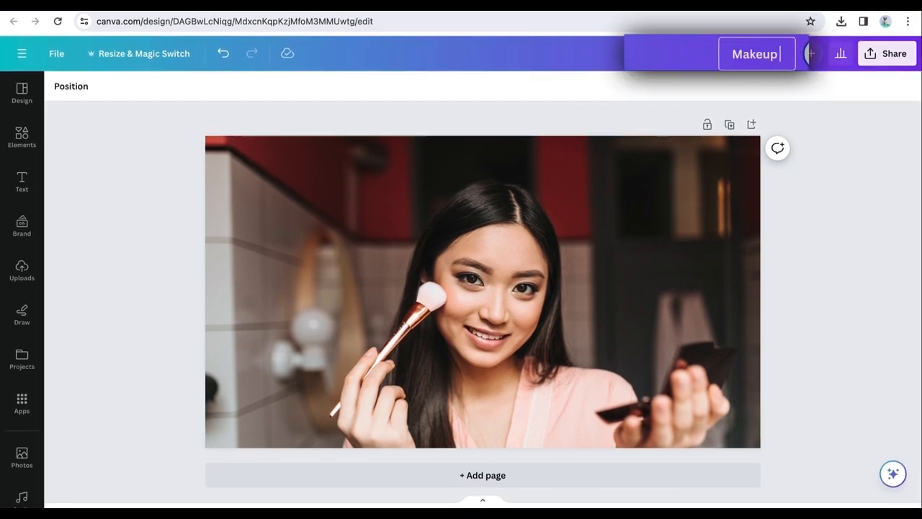
{"action": "type", "text": " Thumbnail"}
{"action": "key", "text": "Return"}
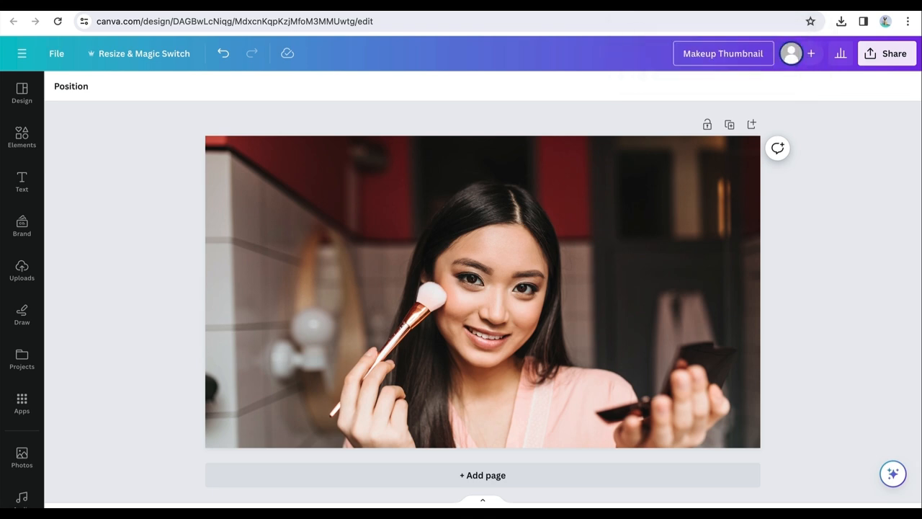
Paste the brush stroke onto the photo, move it partly off the page's upper-left corner, and enlarge it to reach the woman's hair.
{"action": "left_click", "coordinate": [694, 238]}
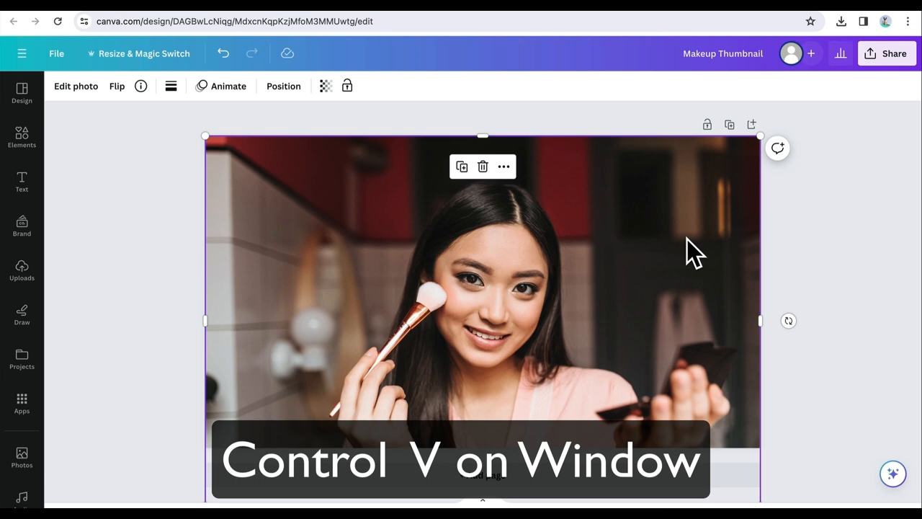
{"action": "key", "text": "super+v"}
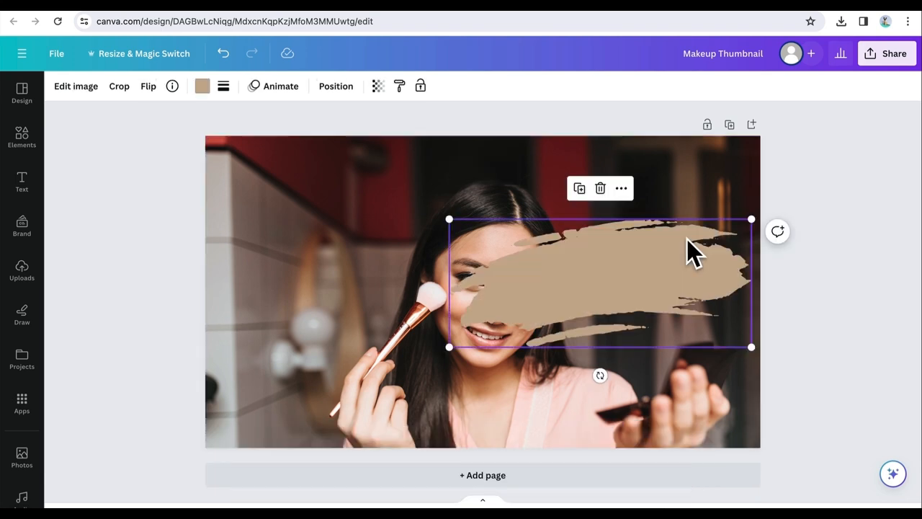
{"action": "mouse_move", "coordinate": [689, 251]}
{"action": "left_mouse_down"}
{"action": "mouse_move", "coordinate": [342, 205]}
{"action": "mouse_move", "coordinate": [342, 187]}
{"action": "left_mouse_up"}
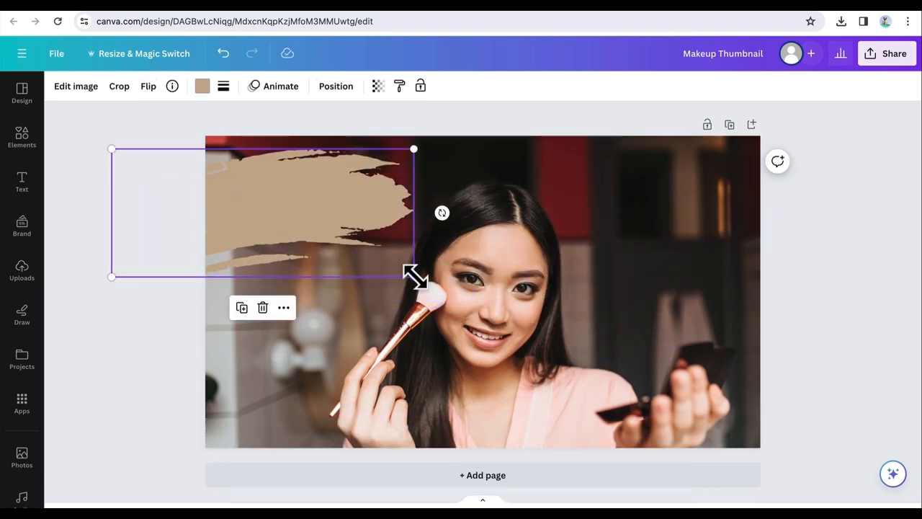
{"action": "left_click_drag", "start_coordinate": [414, 276], "coordinate": [436, 287]}
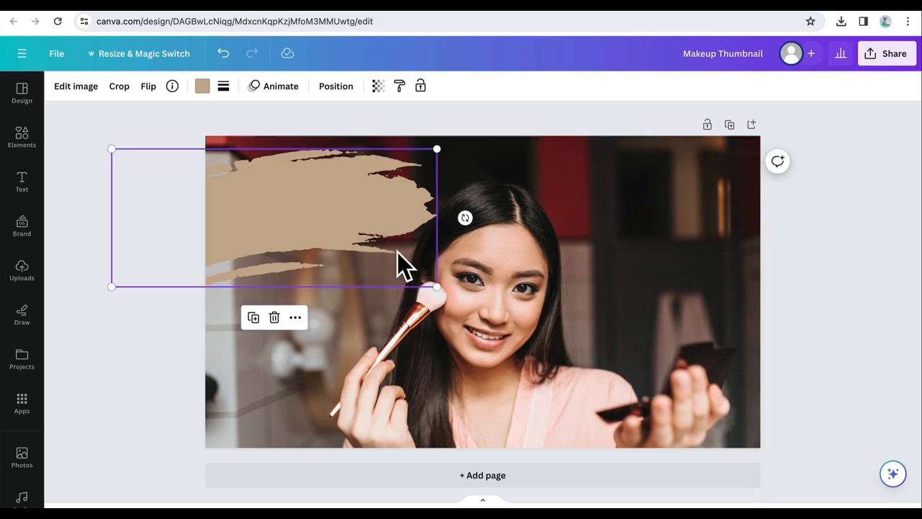
{"action": "left_click_drag", "start_coordinate": [398, 253], "coordinate": [388, 257]}
{"action": "left_click_drag", "start_coordinate": [427, 291], "coordinate": [458, 323]}
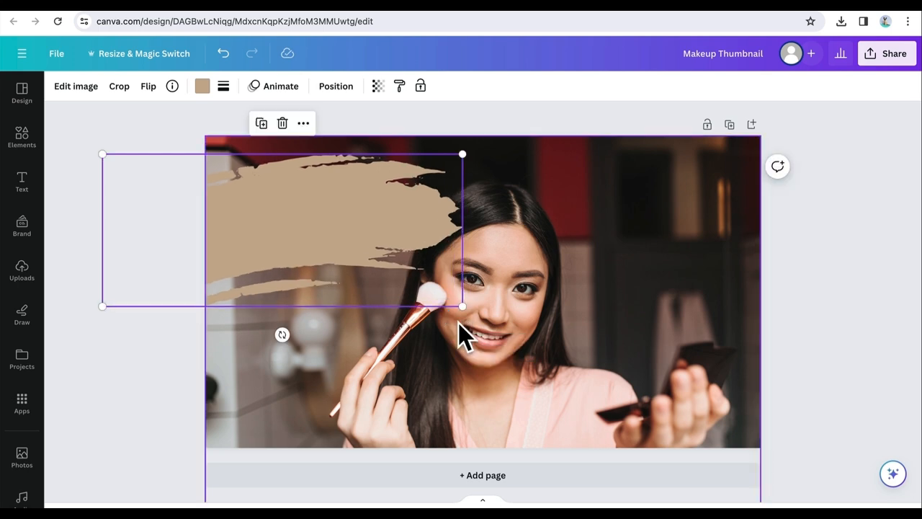
Recolor the brush stroke behind the planned title area to a muted greyish beige, about #BFAEA8.
{"action": "left_click", "coordinate": [202, 87]}
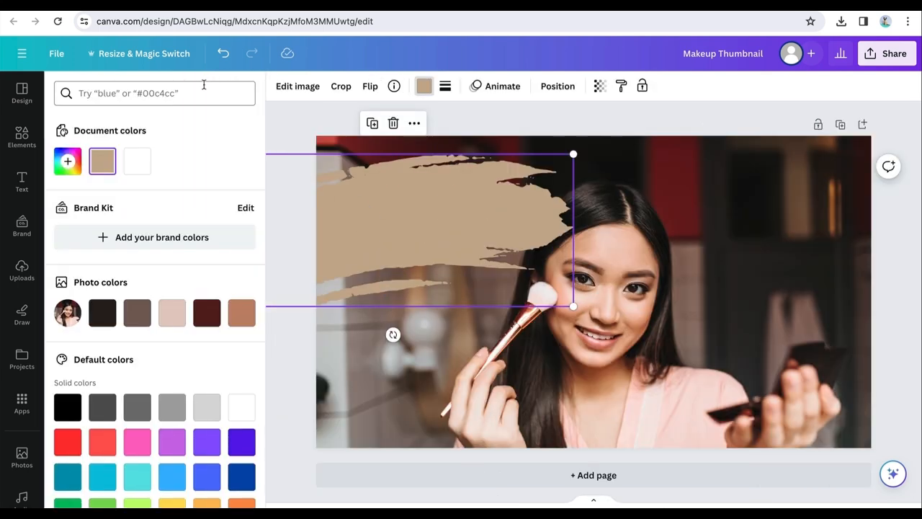
{"action": "left_click", "coordinate": [137, 313]}
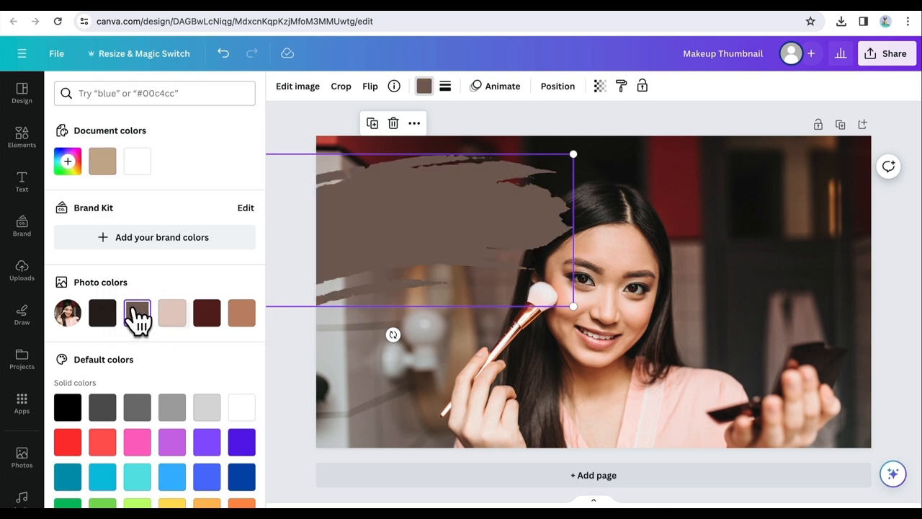
{"action": "left_click", "coordinate": [173, 314]}
{"action": "left_click", "coordinate": [68, 161]}
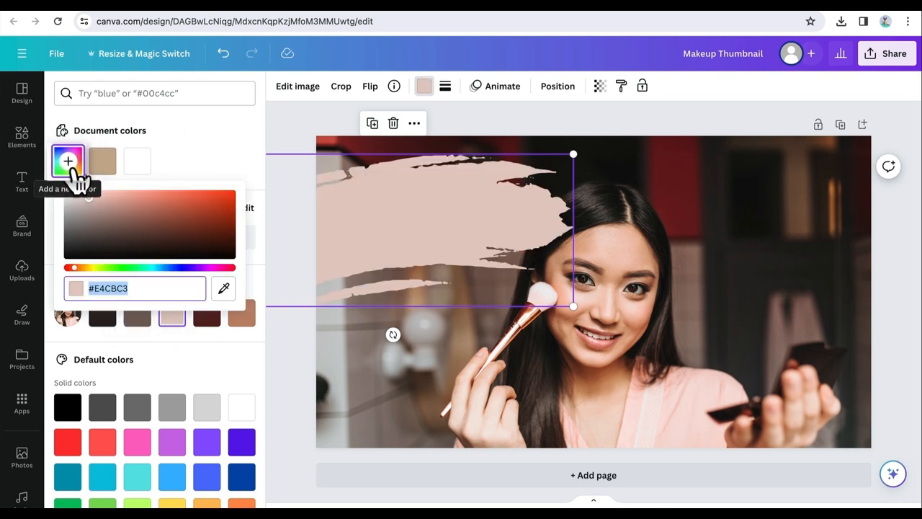
{"action": "left_click", "coordinate": [62, 186]}
{"action": "mouse_move", "coordinate": [62, 186]}
{"action": "left_mouse_down"}
{"action": "mouse_move", "coordinate": [38, 180]}
{"action": "mouse_move", "coordinate": [57, 192]}
{"action": "left_mouse_up"}
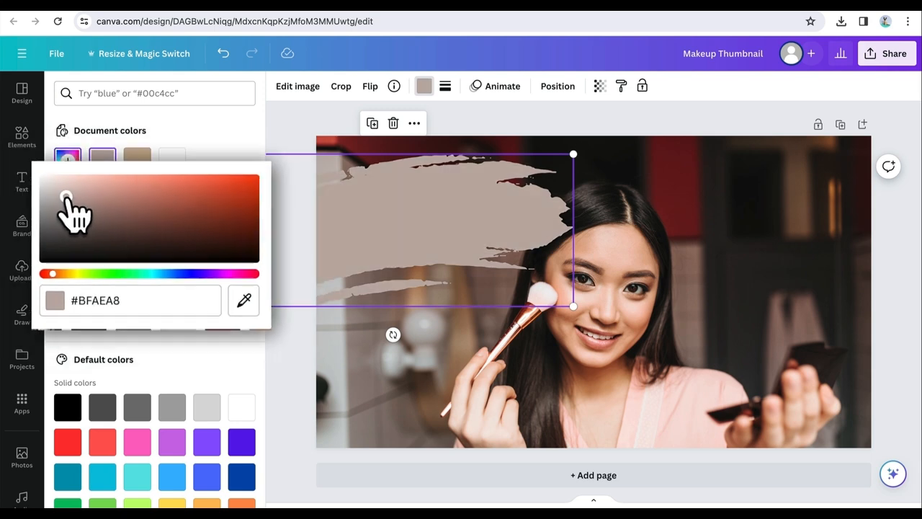
{"action": "left_click", "coordinate": [198, 157]}
{"action": "left_click", "coordinate": [287, 156]}
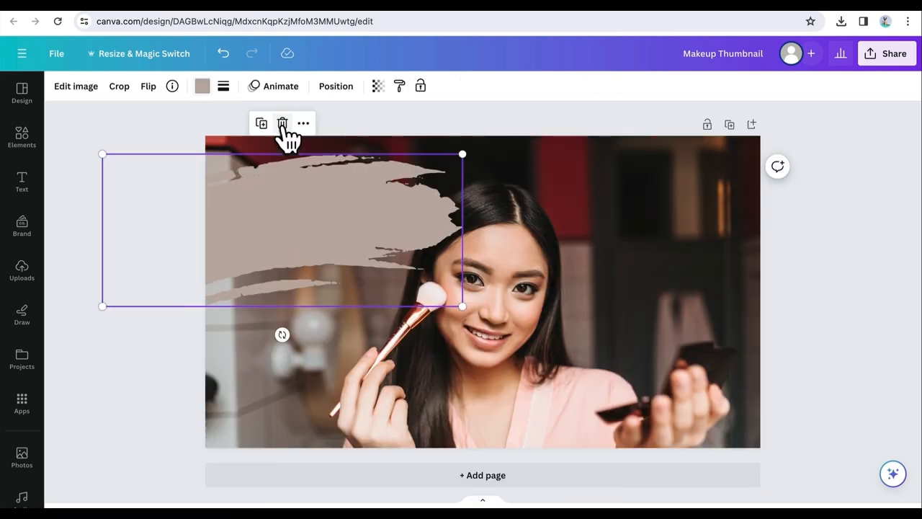
{"action": "left_click", "coordinate": [386, 123]}
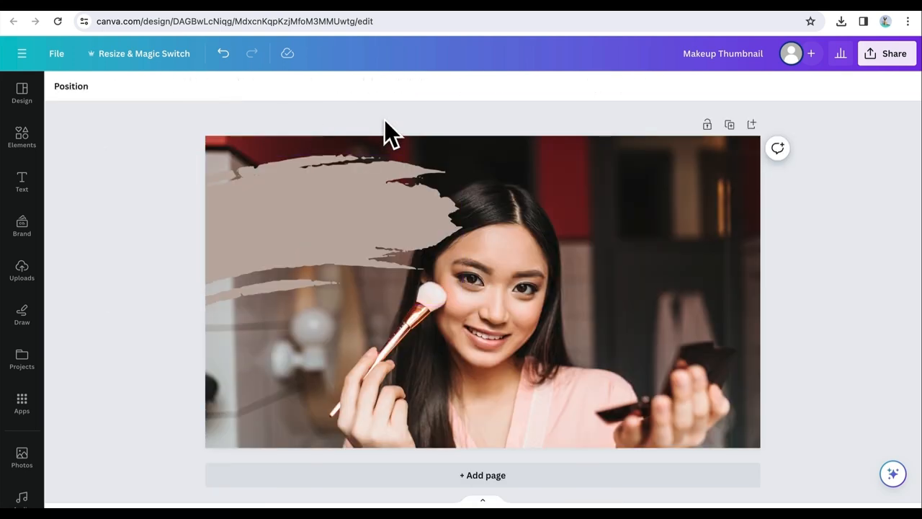
Add a text box to the design reading "5 Tips".
{"action": "left_click", "coordinate": [27, 183]}
{"action": "left_click_drag", "start_coordinate": [147, 150], "coordinate": [161, 144]}
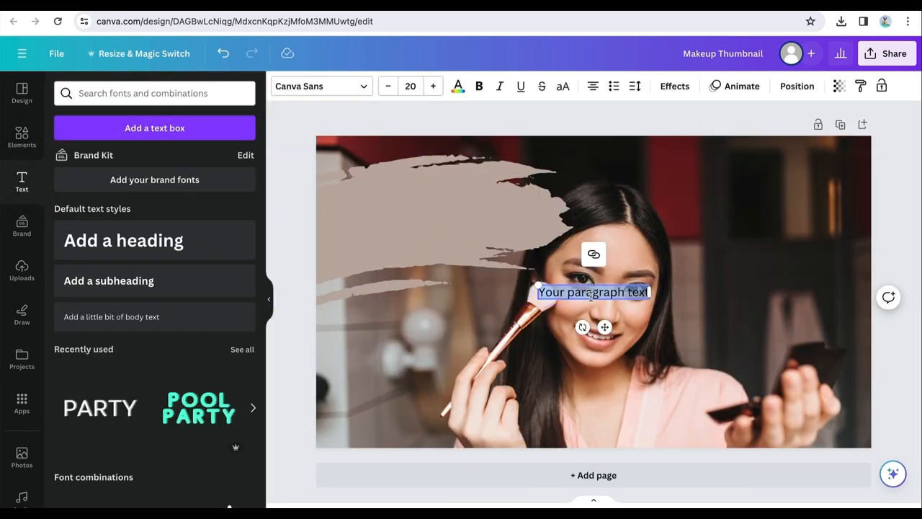
{"action": "key", "text": "BackSpace"}
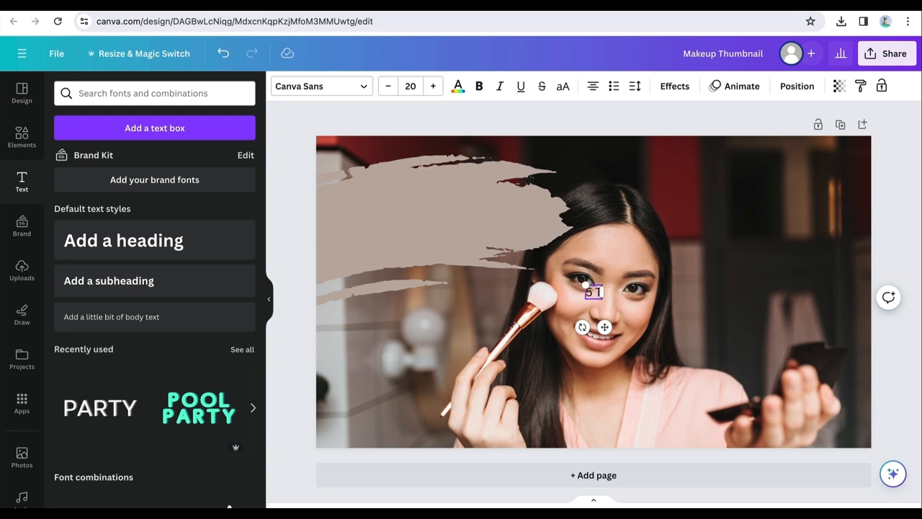
Set the "5 Tips" font to Adlery Swash and enlarge the text to size 102, placed over the brush stroke.
{"action": "key", "text": "ctrl+a"}
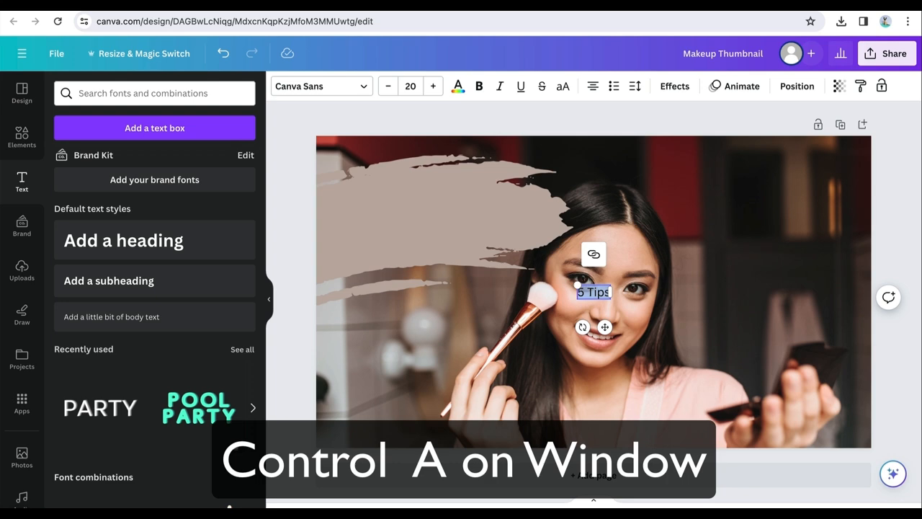
{"action": "left_click", "coordinate": [302, 90]}
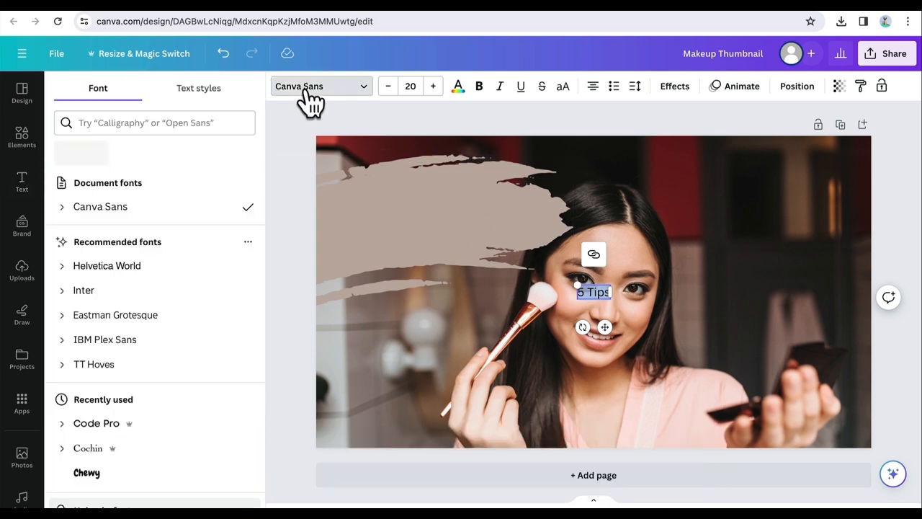
{"action": "left_click", "coordinate": [131, 119]}
{"action": "type", "text": "Ad"}
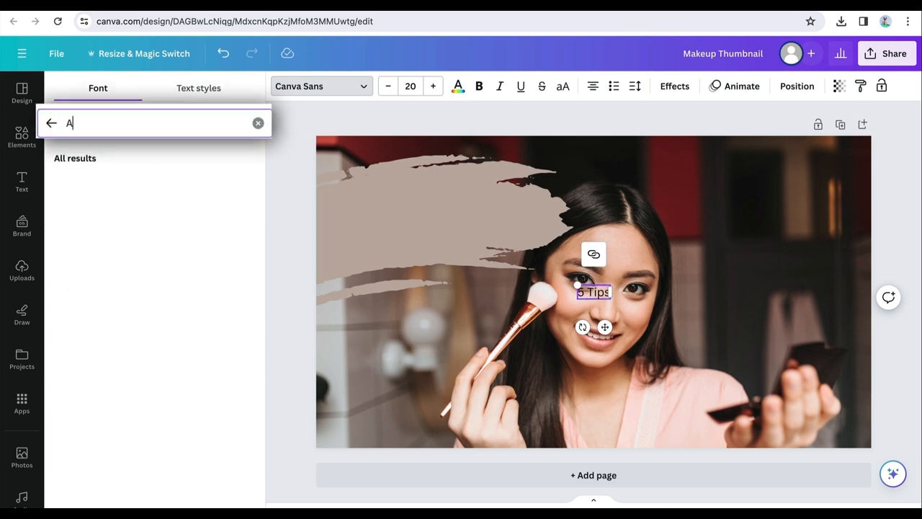
{"action": "type", "text": "l"}
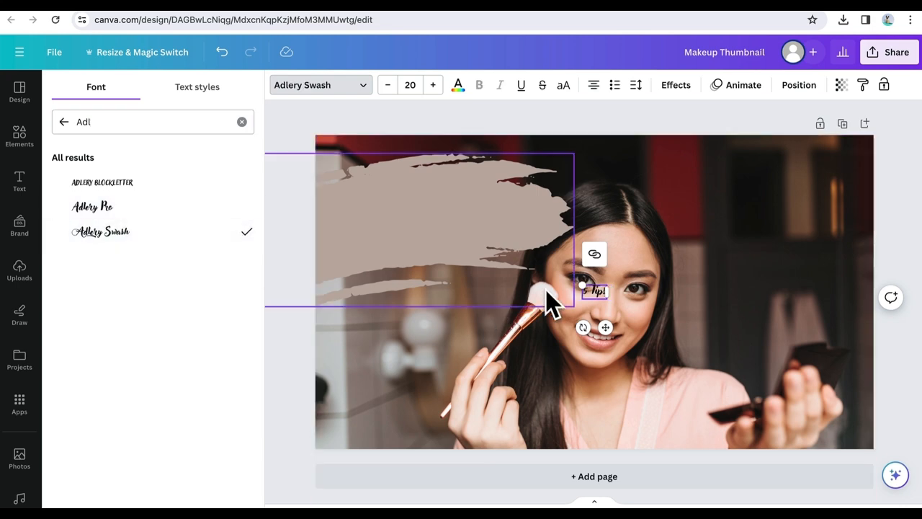
{"action": "left_click_drag", "start_coordinate": [578, 285], "coordinate": [459, 266]}
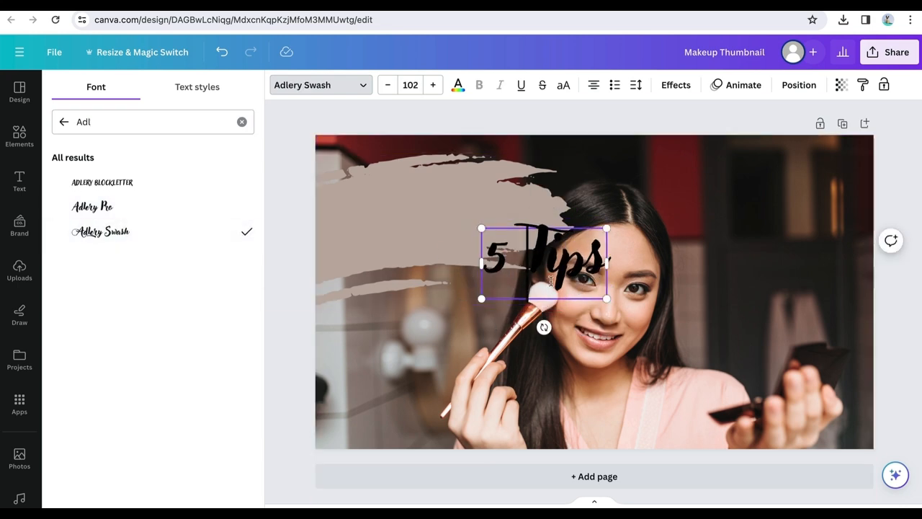
{"action": "left_click_drag", "start_coordinate": [573, 281], "coordinate": [443, 238]}
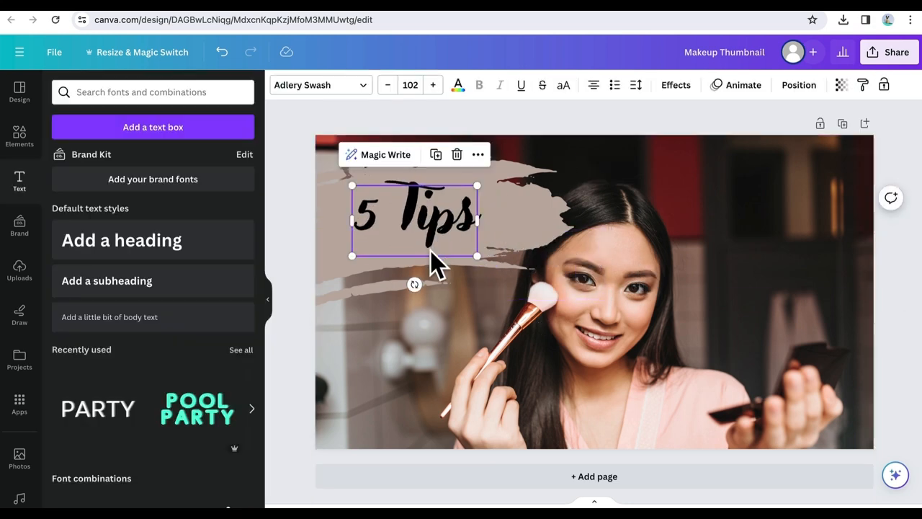
Split the title into two separate text boxes, one with "5" and one with "Tips", side by side.
{"action": "left_click", "coordinate": [402, 216]}
{"action": "key", "text": "BackSpace"}
{"action": "key", "text": "BackSpace"}
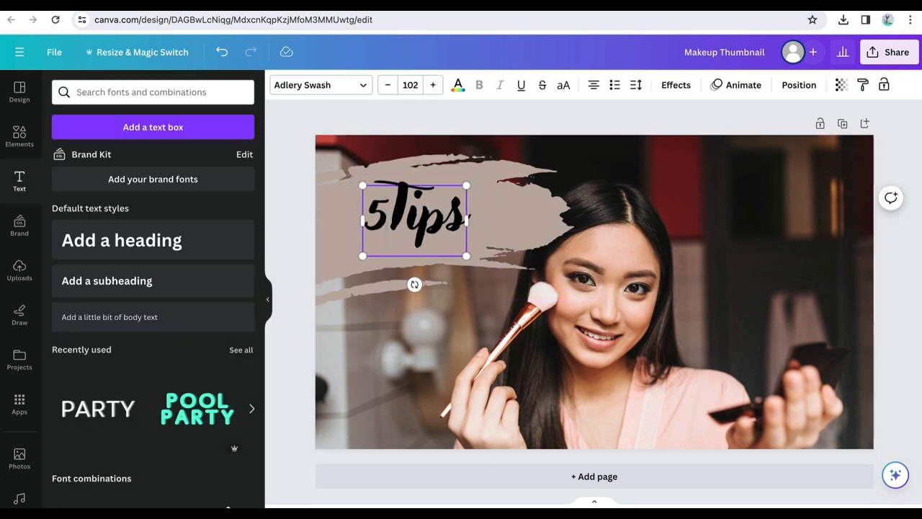
{"action": "mouse_move", "coordinate": [420, 217]}
{"action": "left_mouse_down"}
{"action": "mouse_move", "coordinate": [469, 218]}
{"action": "mouse_move", "coordinate": [343, 220]}
{"action": "mouse_move", "coordinate": [371, 216]}
{"action": "left_mouse_up"}
{"action": "left_click", "coordinate": [480, 154]}
{"action": "double_click", "coordinate": [370, 216]}
{"action": "type", "text": "5"}
{"action": "left_click", "coordinate": [435, 237]}
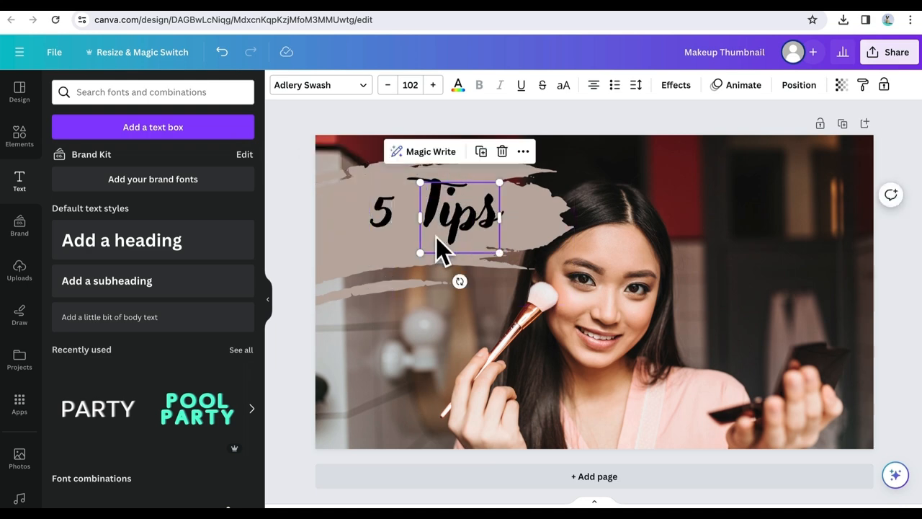
Enlarge the "5" to size 227 and "Tips" to size 133, positioning them next to each other on the brush stroke.
{"action": "left_click", "coordinate": [376, 227]}
{"action": "left_click_drag", "start_coordinate": [393, 253], "coordinate": [463, 325]}
{"action": "left_click_drag", "start_coordinate": [398, 271], "coordinate": [361, 238]}
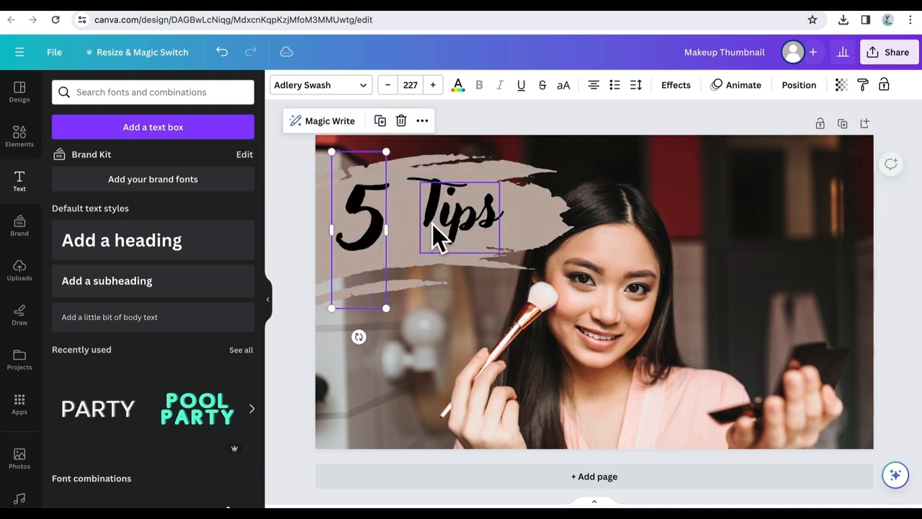
{"action": "left_click", "coordinate": [454, 237]}
{"action": "left_click_drag", "start_coordinate": [498, 183], "coordinate": [521, 169]}
{"action": "left_click_drag", "start_coordinate": [483, 197], "coordinate": [474, 214]}
Tilt the "5" and "Tips" text boxes slightly counter-clockwise and nudge "Tips" into place beside the number.
{"action": "left_click", "coordinate": [377, 230]}
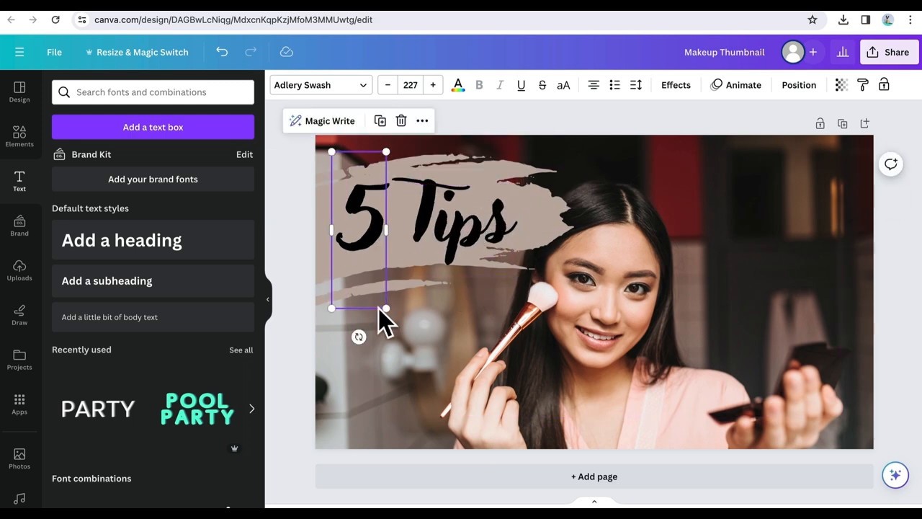
{"action": "left_click_drag", "start_coordinate": [358, 334], "coordinate": [377, 336]}
{"action": "left_click", "coordinate": [481, 245]}
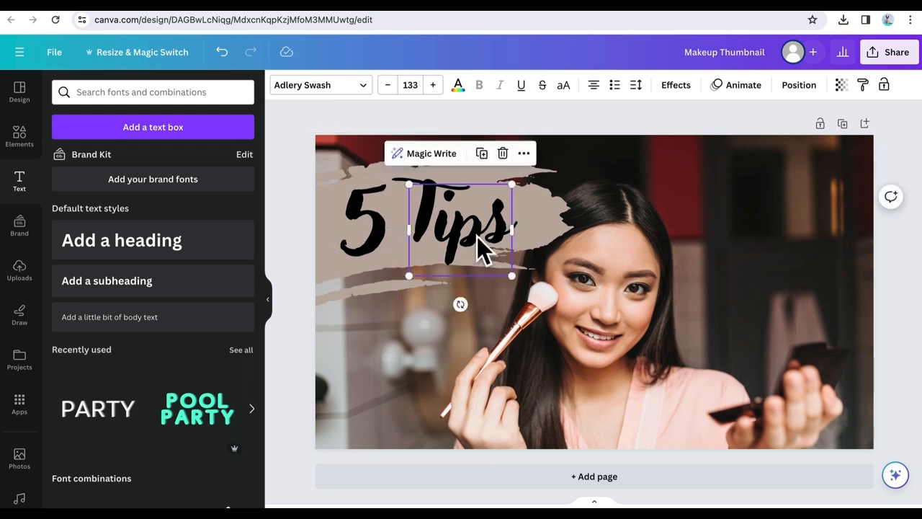
{"action": "left_click_drag", "start_coordinate": [459, 305], "coordinate": [472, 296]}
{"action": "left_click_drag", "start_coordinate": [468, 251], "coordinate": [474, 251]}
Change the color of both the "5" and "Tips" text to the default solid yellow.
{"action": "left_click", "coordinate": [360, 232], "text": "shift"}
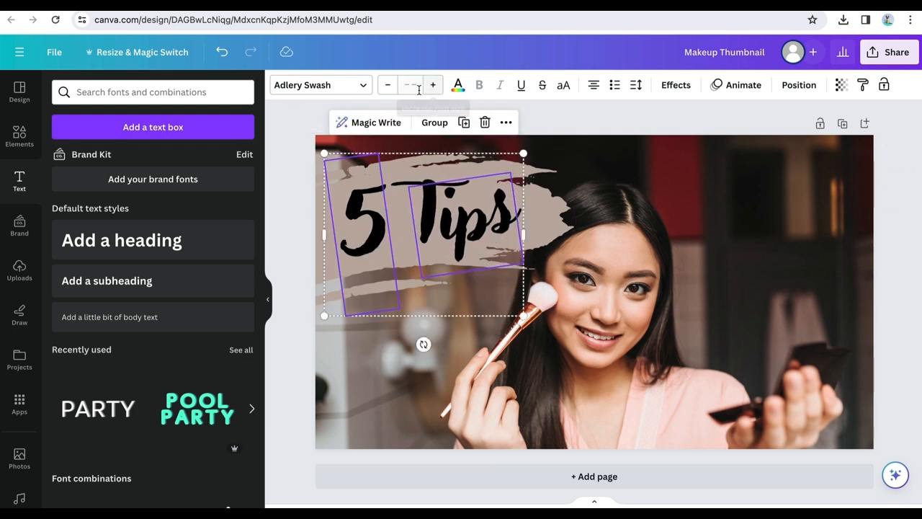
{"action": "left_click", "coordinate": [458, 85]}
{"action": "scroll", "coordinate": [173, 325], "scroll_direction": "down", "scroll_amount": 1}
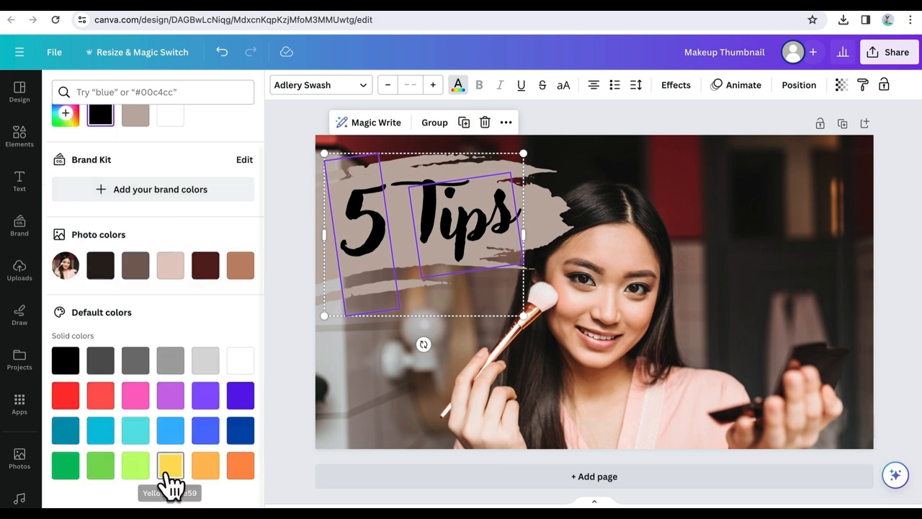
{"action": "left_click", "coordinate": [170, 470]}
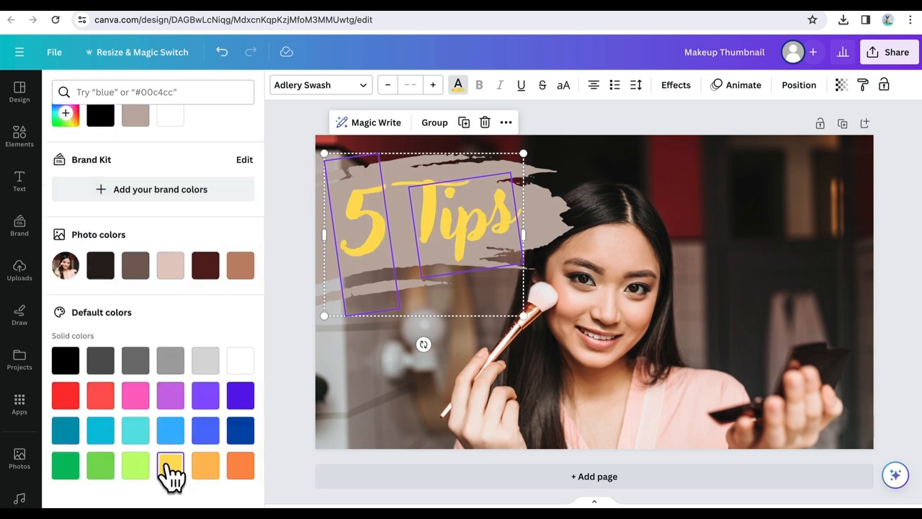
Apply a black Shadow effect to both title texts with offset 47 and transparency 100.
{"action": "left_click", "coordinate": [676, 85]}
{"action": "left_click", "coordinate": [186, 188]}
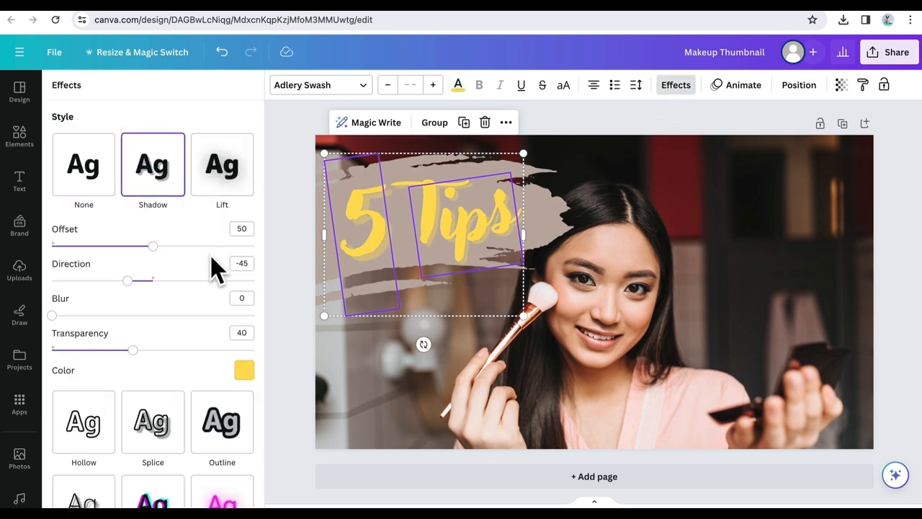
{"action": "left_click", "coordinate": [243, 370]}
{"action": "left_click", "coordinate": [83, 338]}
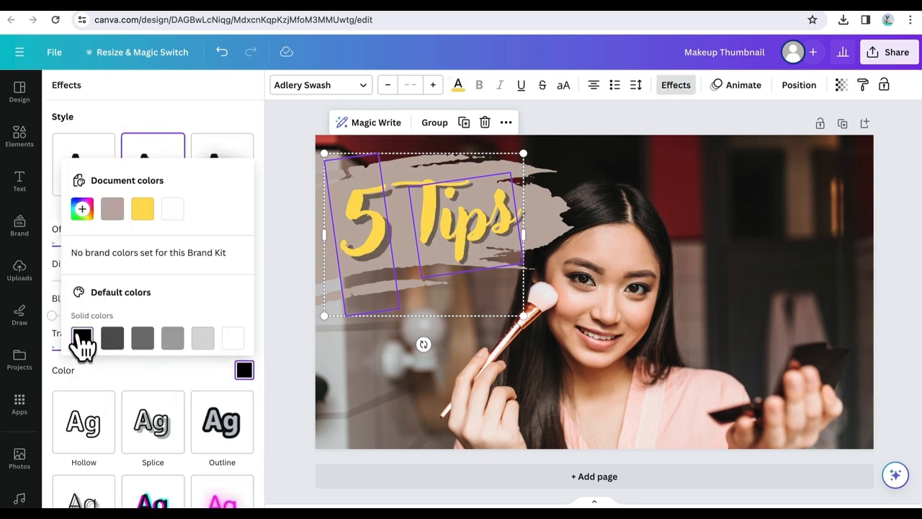
{"action": "left_click", "coordinate": [180, 118]}
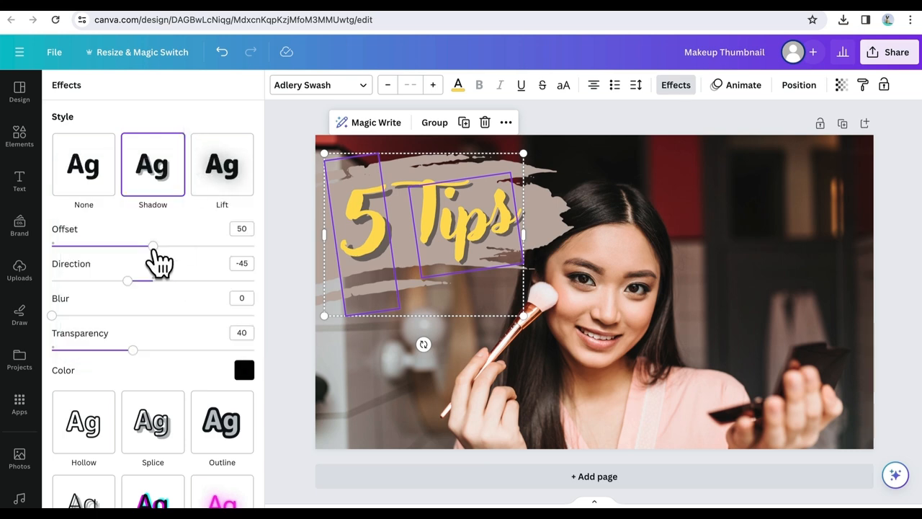
{"action": "mouse_move", "coordinate": [153, 248]}
{"action": "left_mouse_down"}
{"action": "mouse_move", "coordinate": [179, 248]}
{"action": "mouse_move", "coordinate": [131, 250]}
{"action": "mouse_move", "coordinate": [147, 249]}
{"action": "left_mouse_up"}
{"action": "left_click_drag", "start_coordinate": [133, 351], "coordinate": [301, 352]}
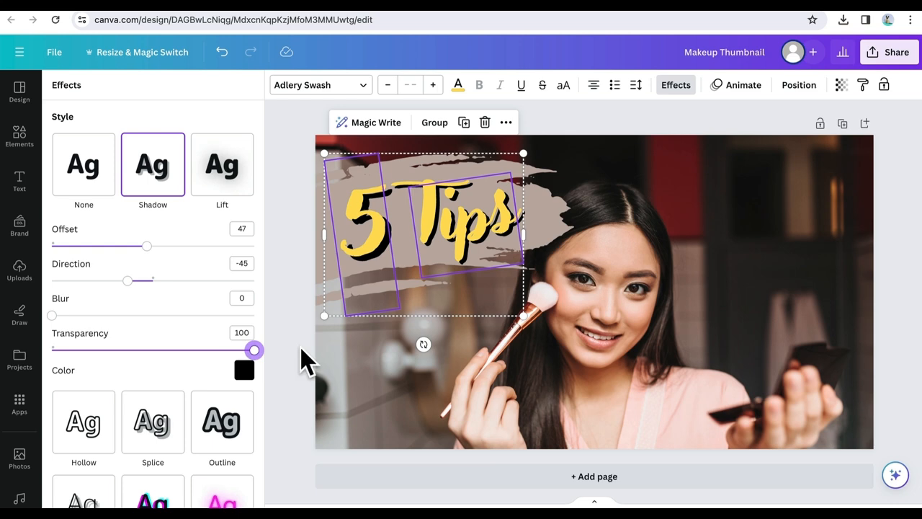
{"action": "left_click", "coordinate": [301, 347]}
Enlarge the "5" to size 264 and adjust the placement of "5" and "Tips" on the stroke.
{"action": "left_click_drag", "start_coordinate": [396, 276], "coordinate": [378, 237]}
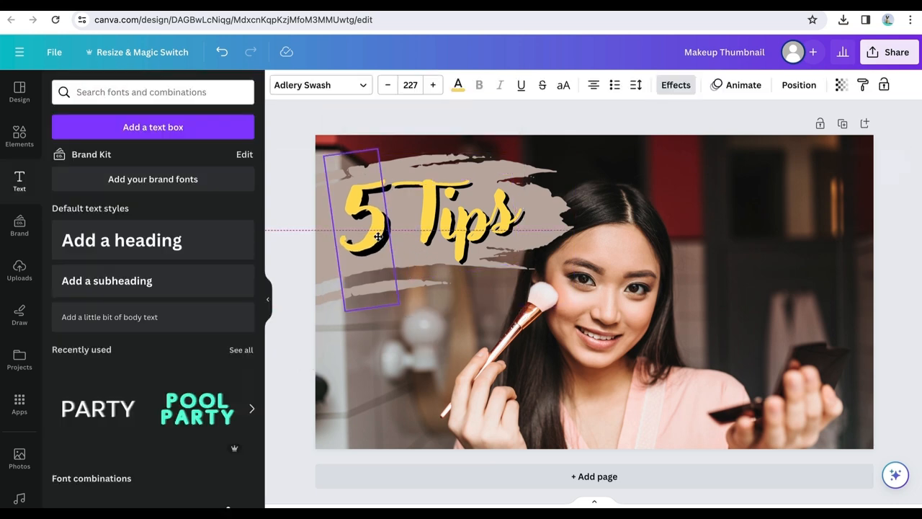
{"action": "left_click_drag", "start_coordinate": [399, 306], "coordinate": [441, 315]}
{"action": "left_click_drag", "start_coordinate": [376, 250], "coordinate": [380, 254]}
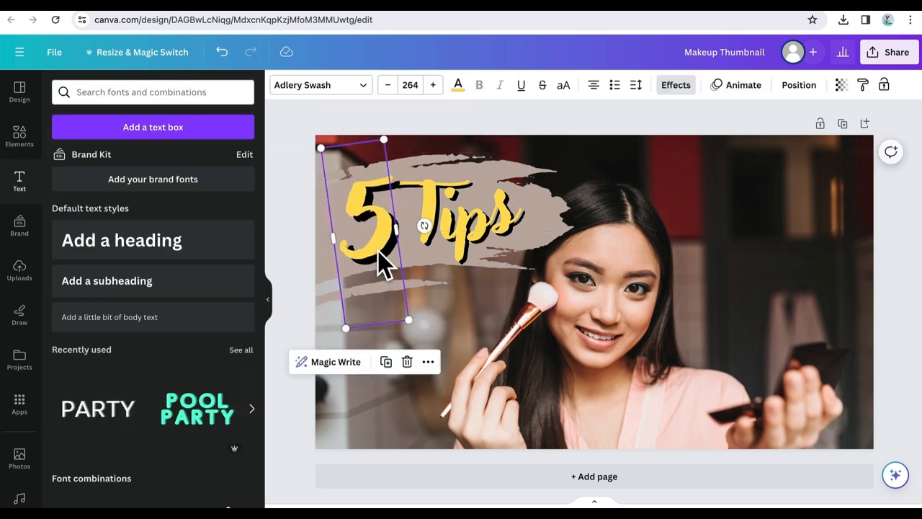
{"action": "left_click_drag", "start_coordinate": [448, 239], "coordinate": [454, 240]}
Enlarge the brush stroke, shift it toward the page's left edge, and re-center "5" and "Tips" on it.
{"action": "left_click", "coordinate": [319, 296]}
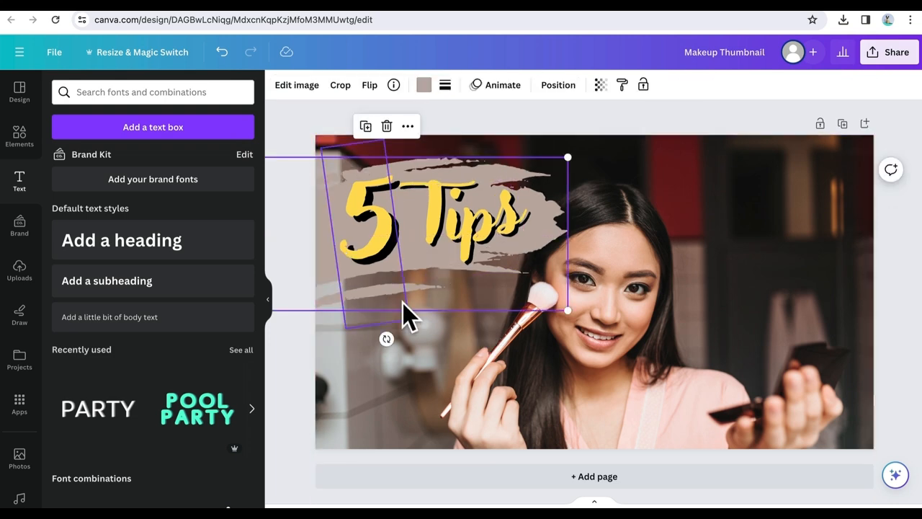
{"action": "left_click_drag", "start_coordinate": [568, 311], "coordinate": [610, 330]}
{"action": "left_click_drag", "start_coordinate": [576, 244], "coordinate": [528, 245]}
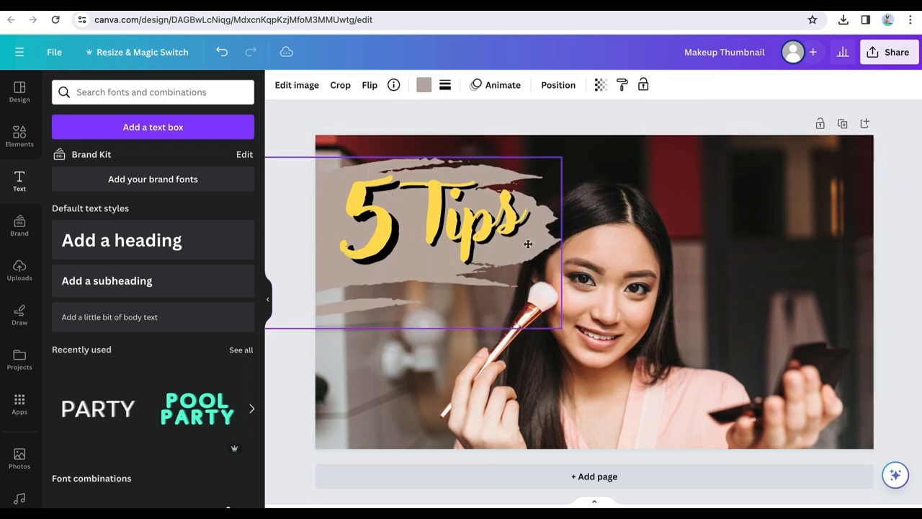
{"action": "left_click", "coordinate": [369, 232]}
{"action": "left_click", "coordinate": [468, 229]}
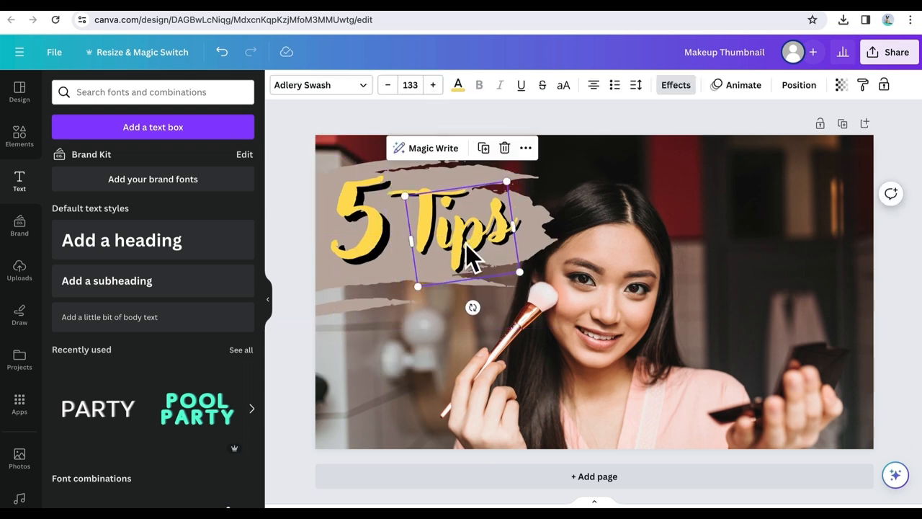
{"action": "left_click", "coordinate": [885, 257]}
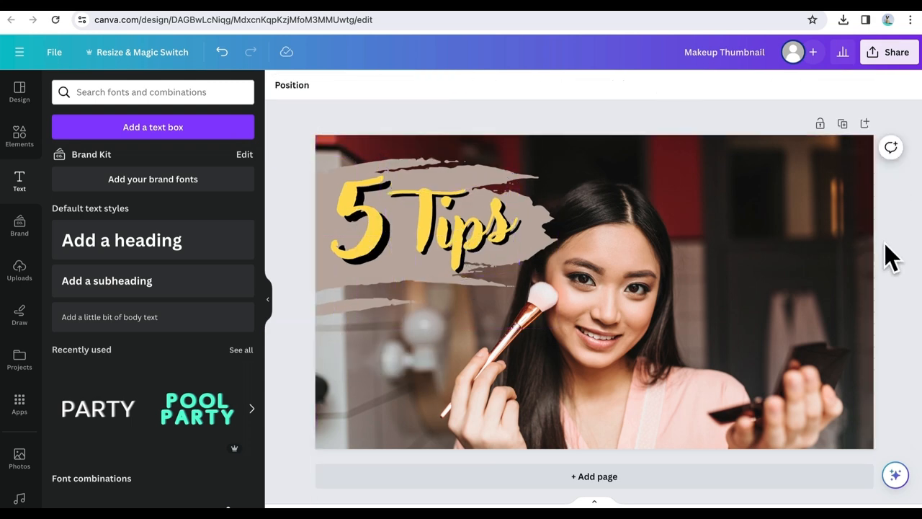
Add a heading to the design reading "NATURAL".
{"action": "left_click", "coordinate": [173, 245]}
{"action": "type", "text": "NA"}
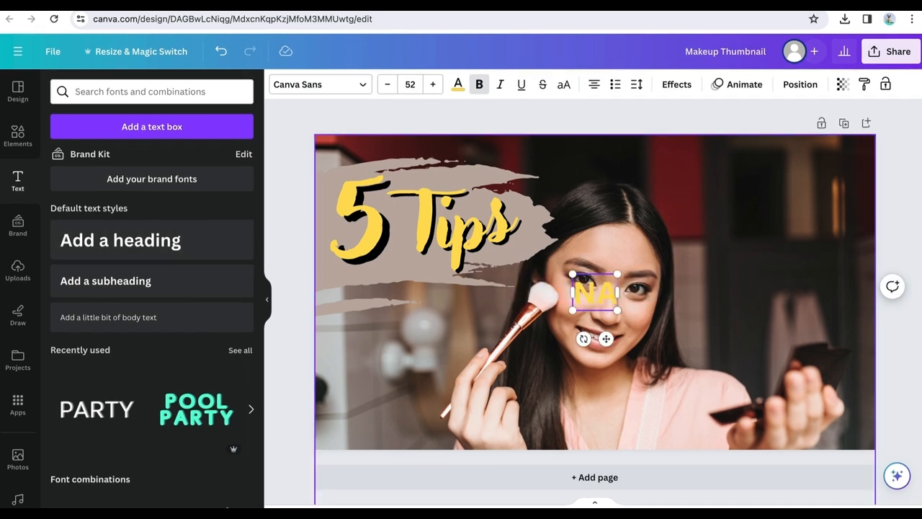
{"action": "type", "text": "TURAL"}
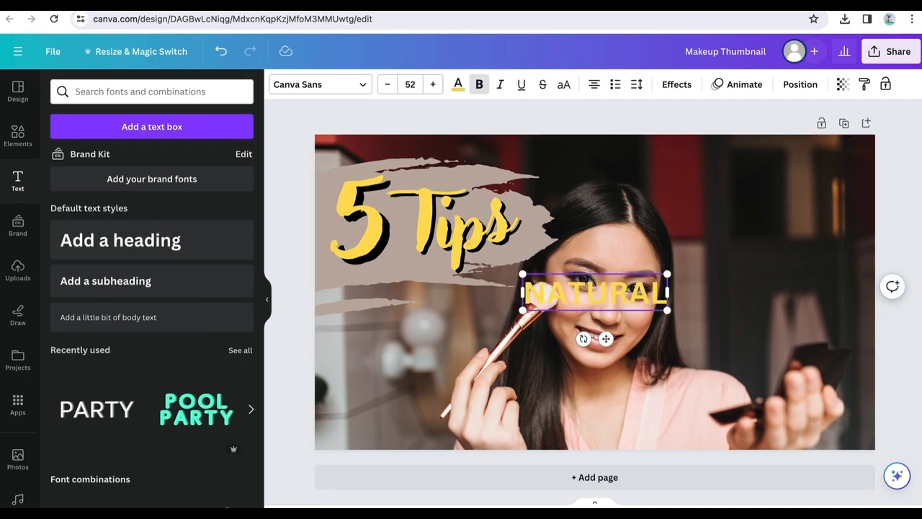
Recolor the "NATURAL" heading red and move it into the photo's upper-right area.
{"action": "key", "text": "ctrl+a"}
{"action": "left_click", "coordinate": [457, 85]}
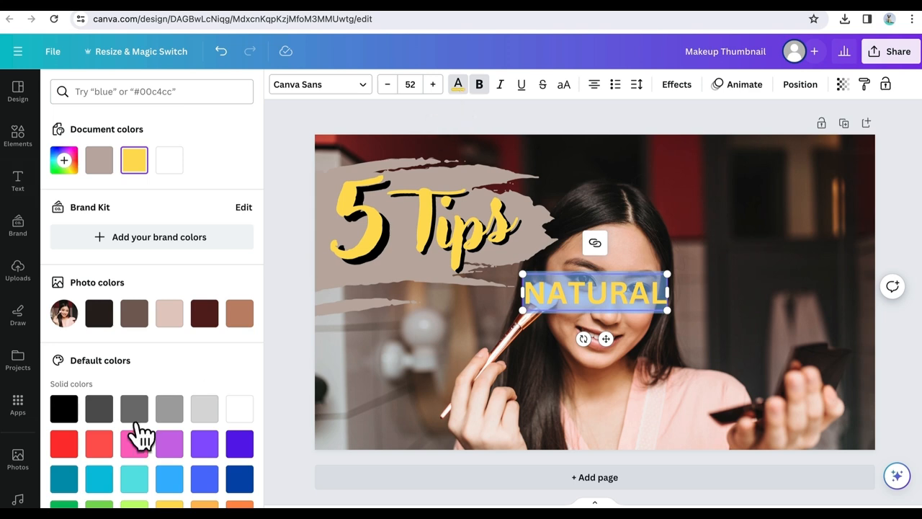
{"action": "left_click", "coordinate": [64, 443]}
{"action": "left_click_drag", "start_coordinate": [608, 338], "coordinate": [763, 232]}
{"action": "left_click", "coordinate": [755, 201]}
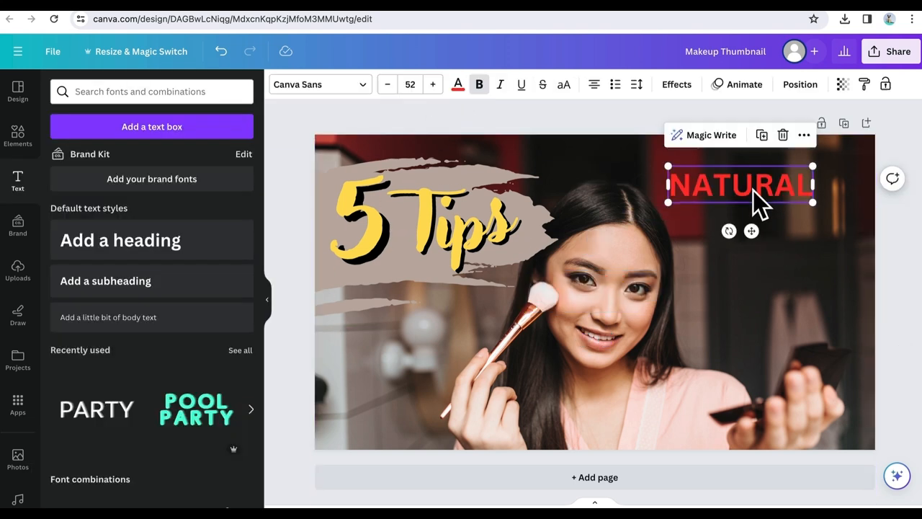
Change the font of the "NATURAL" heading to Sensei.
{"action": "left_click", "coordinate": [336, 91]}
{"action": "type", "text": "Adl"}
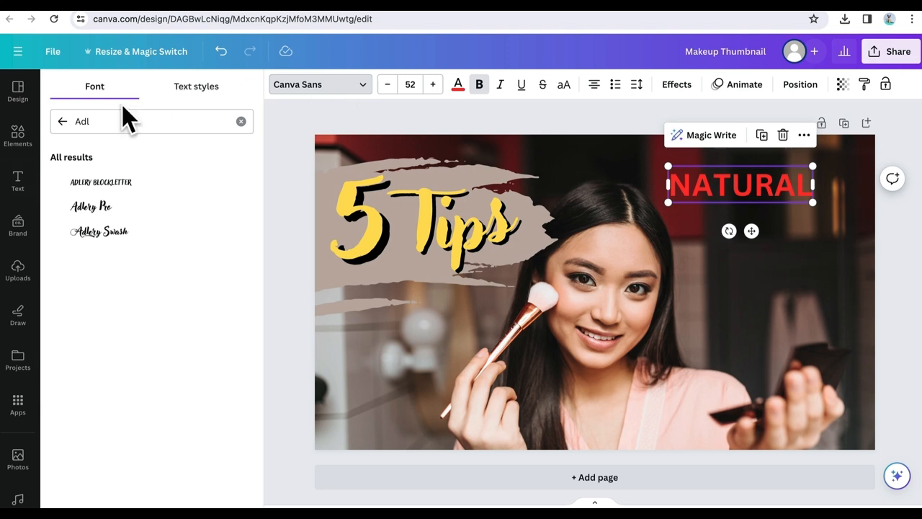
{"action": "double_click", "coordinate": [78, 122]}
{"action": "type", "text": "sen"}
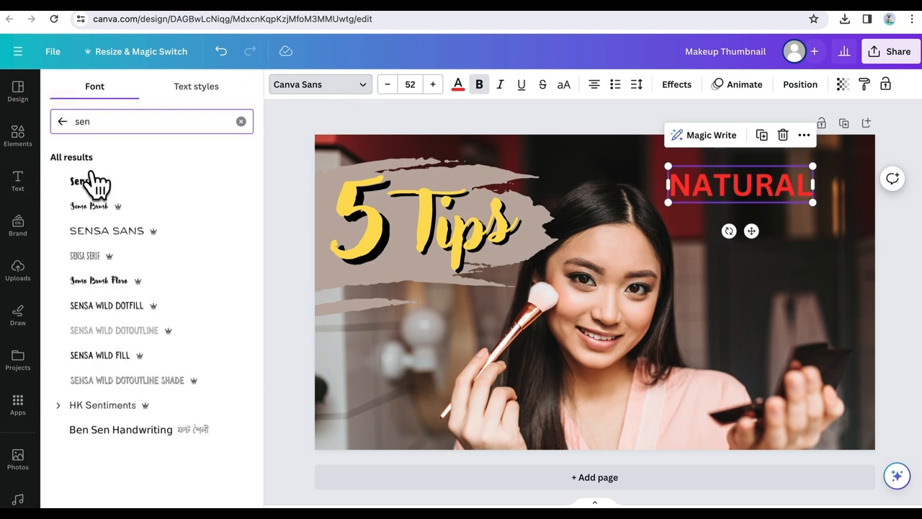
{"action": "left_click", "coordinate": [85, 182]}
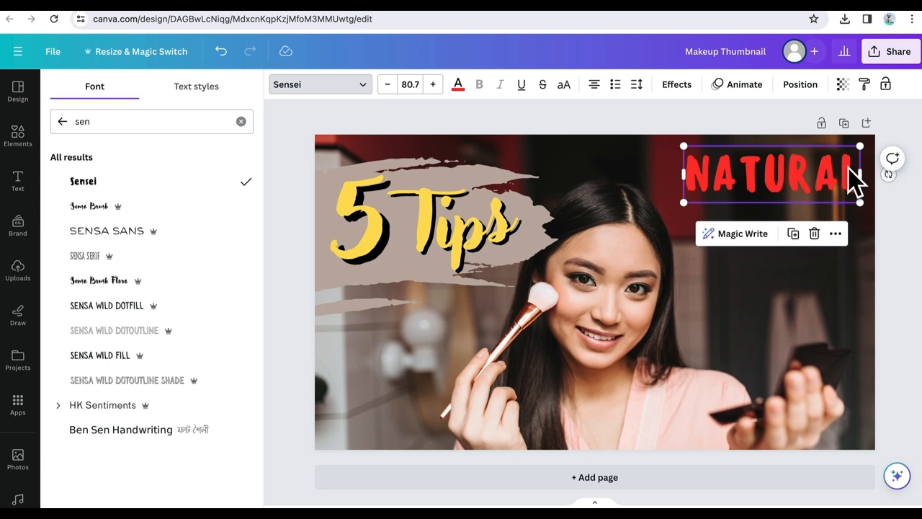
Enlarge the "NATURAL" heading to size 98.2 and reposition it near the photo's upper-right corner.
{"action": "left_click_drag", "start_coordinate": [685, 203], "coordinate": [648, 216]}
{"action": "left_click_drag", "start_coordinate": [716, 191], "coordinate": [681, 200]}
{"action": "left_click_drag", "start_coordinate": [815, 157], "coordinate": [826, 152]}
{"action": "left_click_drag", "start_coordinate": [767, 181], "coordinate": [762, 178]}
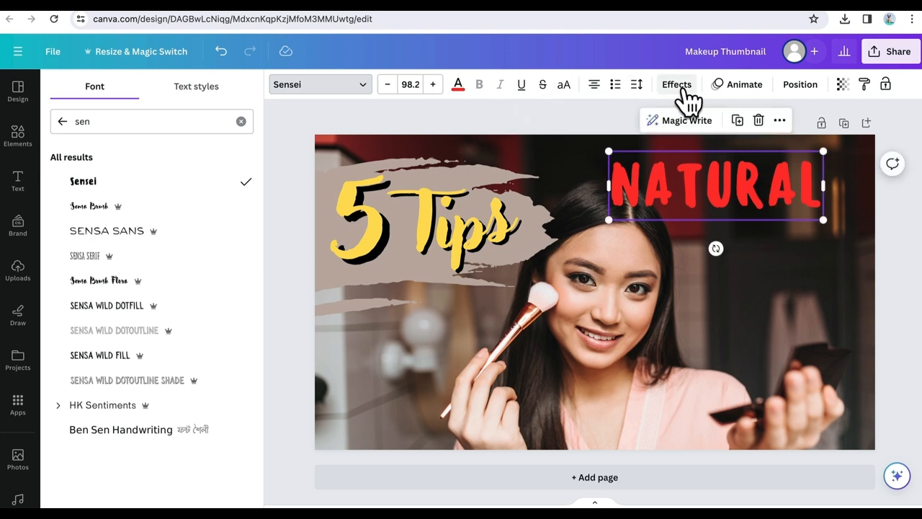
Apply a black Shadow effect with transparency 100 to the "NATURAL" heading.
{"action": "left_click", "coordinate": [677, 85]}
{"action": "left_click", "coordinate": [144, 189]}
{"action": "left_click", "coordinate": [243, 371]}
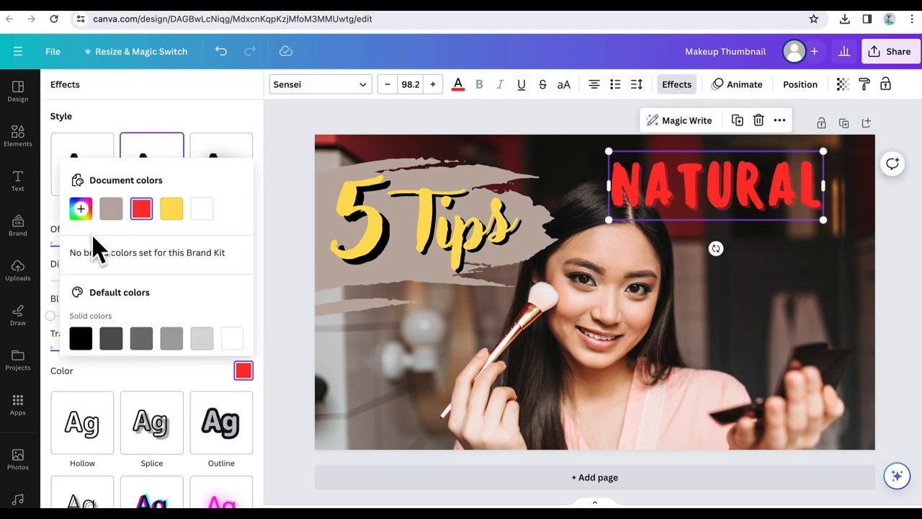
{"action": "left_click", "coordinate": [79, 338]}
{"action": "left_click", "coordinate": [173, 120]}
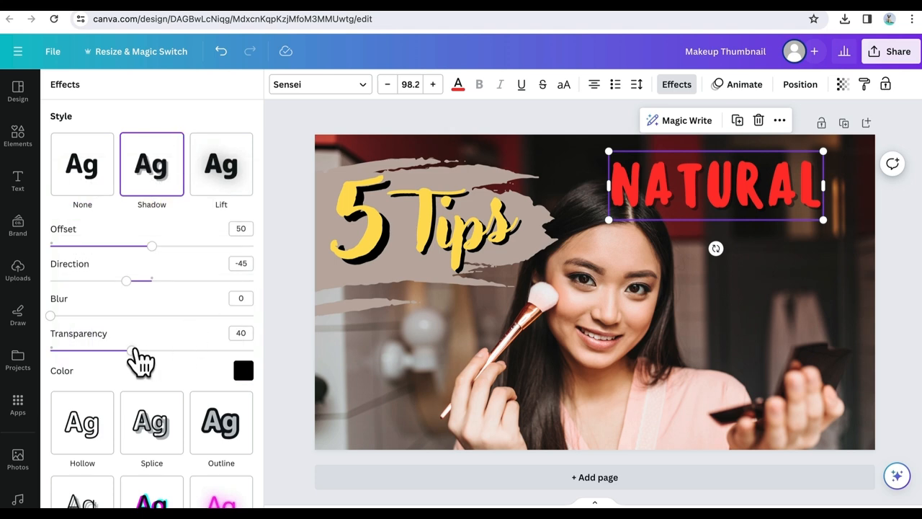
{"action": "left_click_drag", "start_coordinate": [136, 358], "coordinate": [287, 365]}
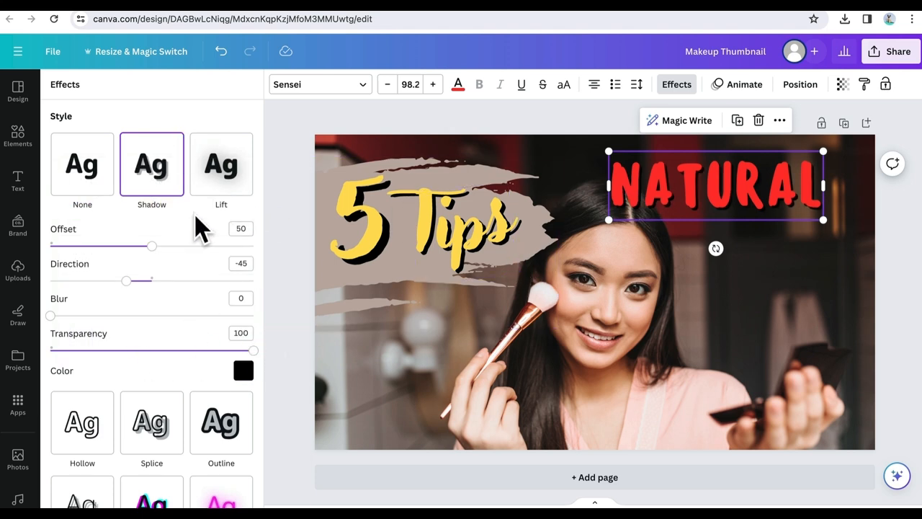
Curve the "NATURAL" heading slightly with a Curve value of 9, enlarge it to size 103 and adjust its placement.
{"action": "scroll", "coordinate": [200, 235], "scroll_direction": "down", "scroll_amount": 5}
{"action": "left_click", "coordinate": [154, 482]}
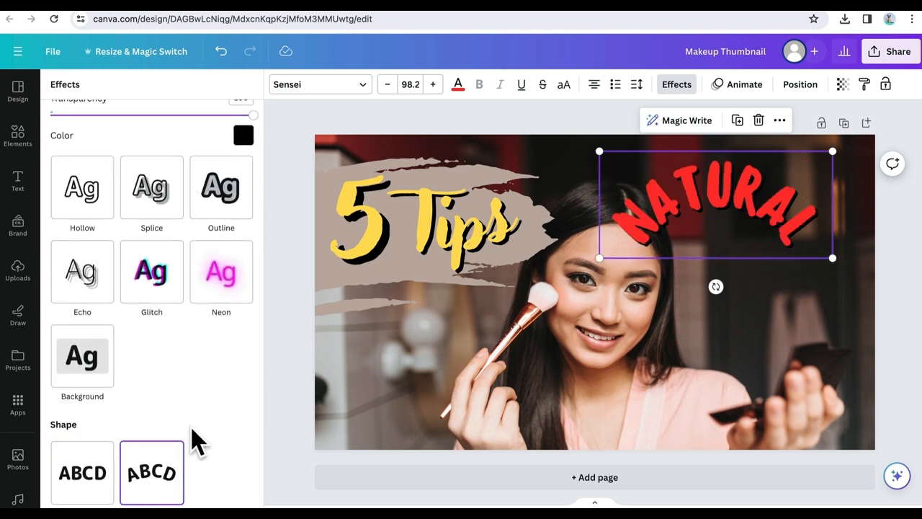
{"action": "scroll", "coordinate": [191, 438], "scroll_direction": "down", "scroll_amount": 1}
{"action": "left_click_drag", "start_coordinate": [218, 507], "coordinate": [160, 506]}
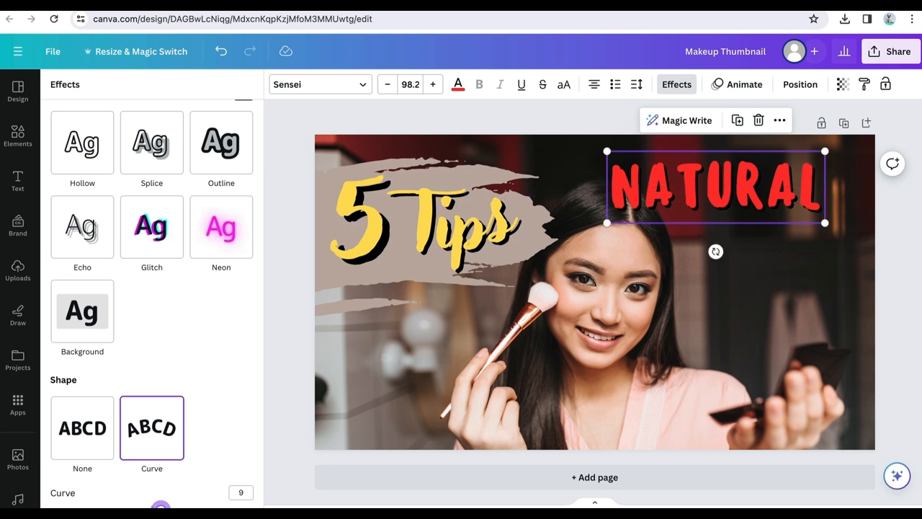
{"action": "left_click_drag", "start_coordinate": [622, 212], "coordinate": [622, 205]}
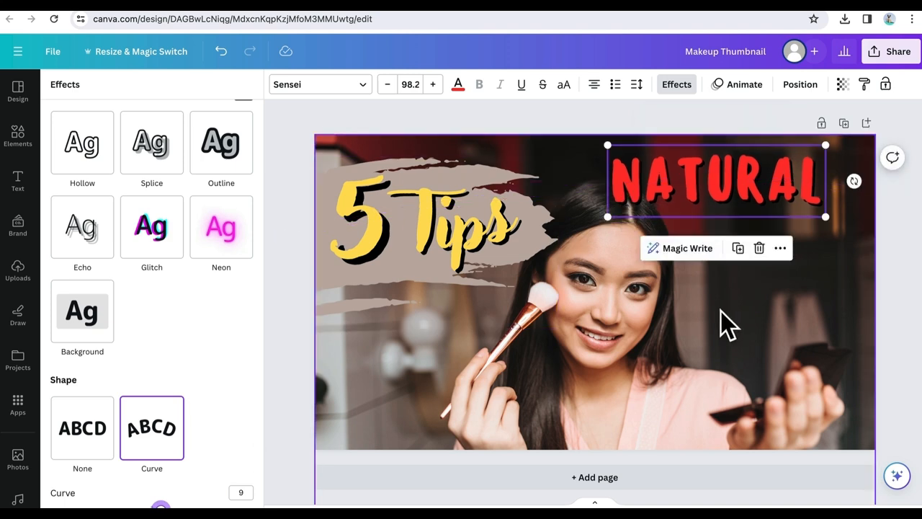
{"action": "left_click_drag", "start_coordinate": [710, 183], "coordinate": [715, 186]}
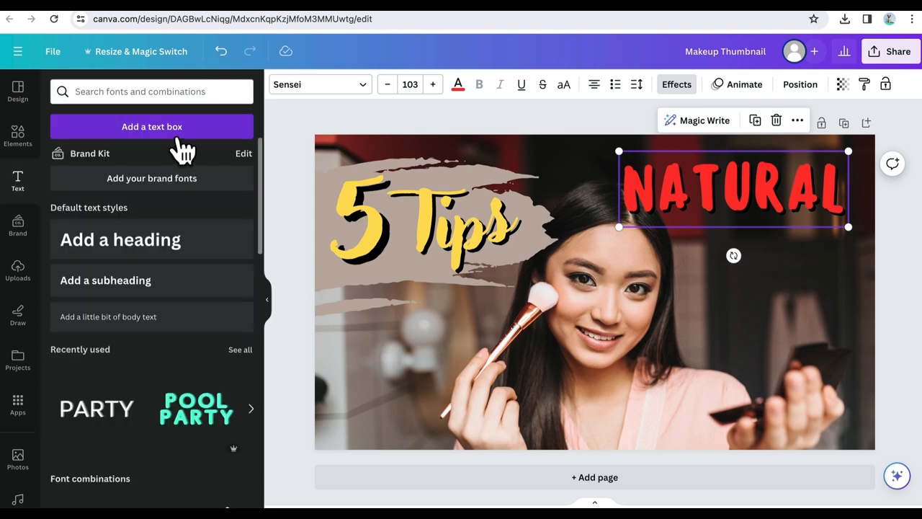
Add a text box to the design reading "Make up".
{"action": "left_click", "coordinate": [177, 138]}
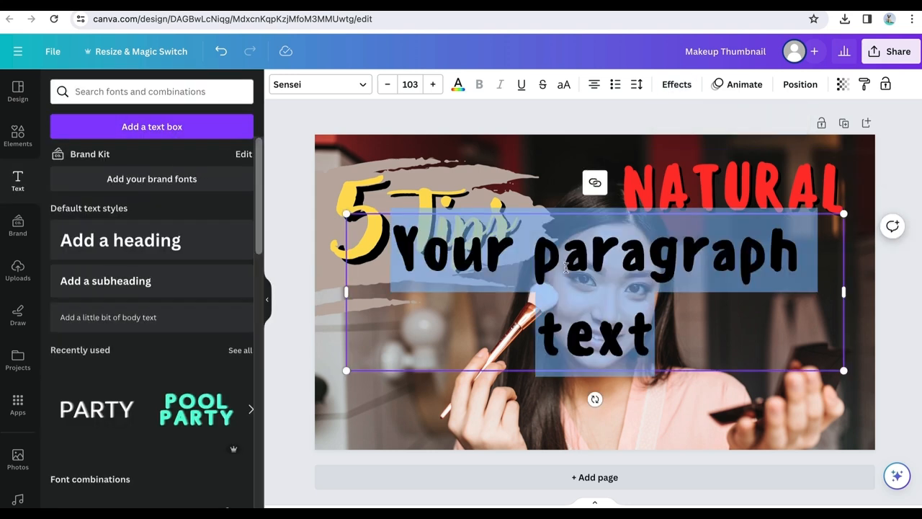
{"action": "type", "text": "M"}
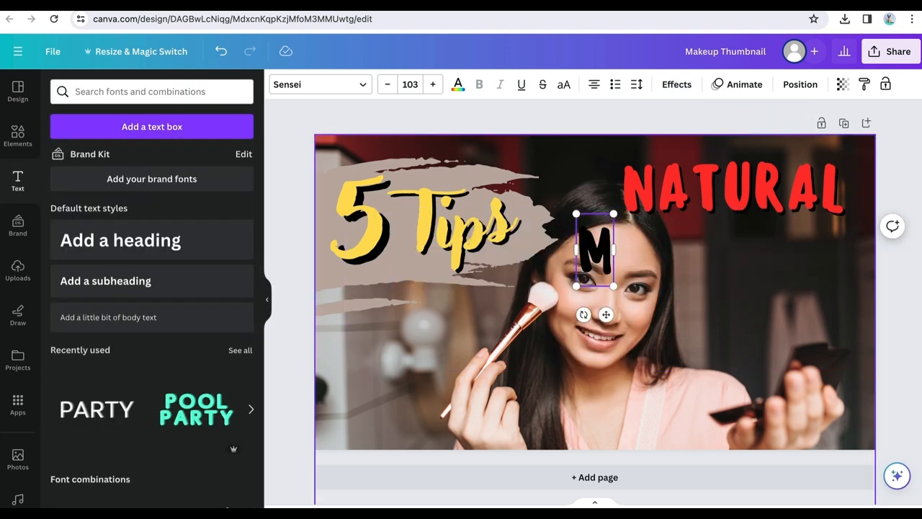
{"action": "type", "text": "ake up"}
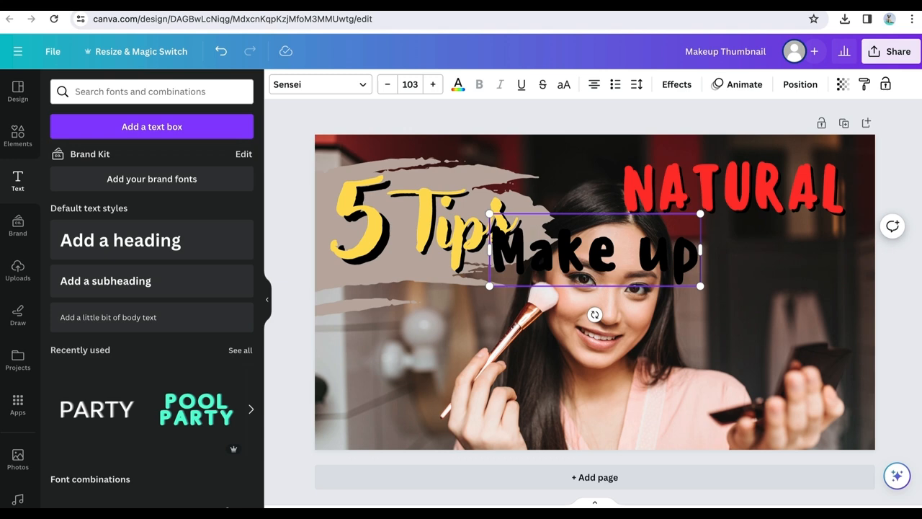
Try the Sensa Brush and Sensa Brush Flora fonts on the "Make up" text.
{"action": "key", "text": "ctrl+a"}
{"action": "left_click", "coordinate": [324, 108]}
{"action": "type", "text": "sen"}
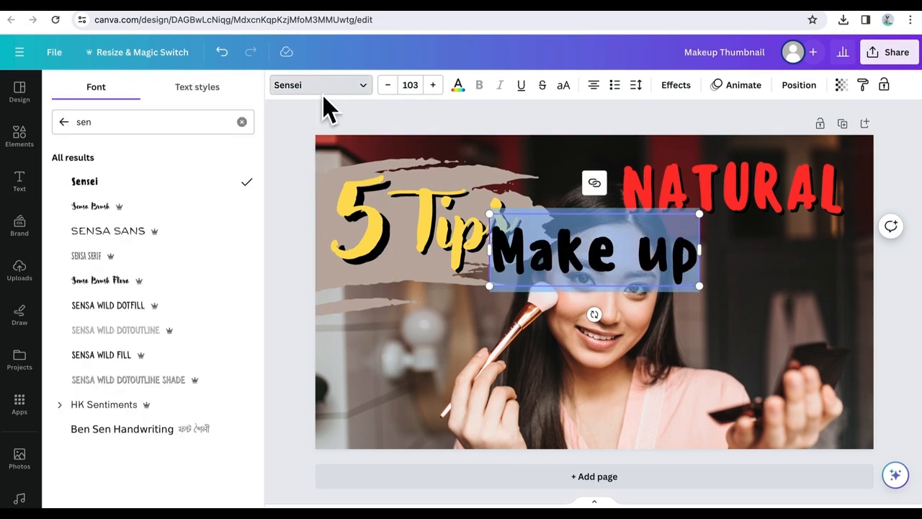
{"action": "left_click", "coordinate": [149, 210]}
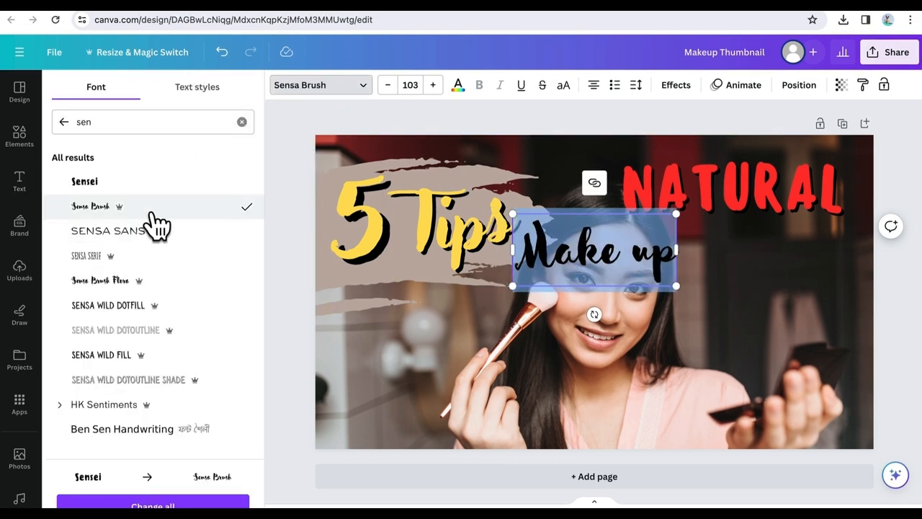
{"action": "left_click", "coordinate": [167, 287]}
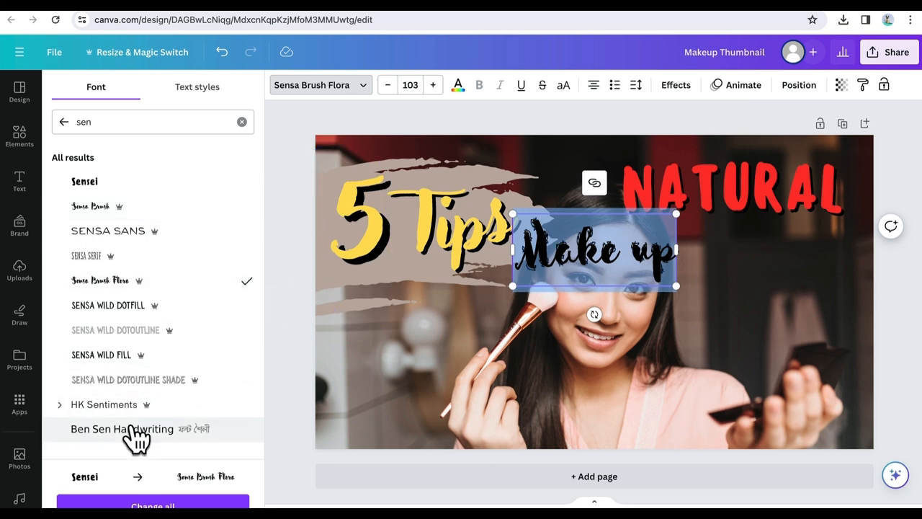
Search the fonts for "handwriting" and apply Brittany to the "Make up" text.
{"action": "left_click", "coordinate": [106, 121]}
{"action": "left_click_drag", "start_coordinate": [106, 121], "coordinate": [63, 121]}
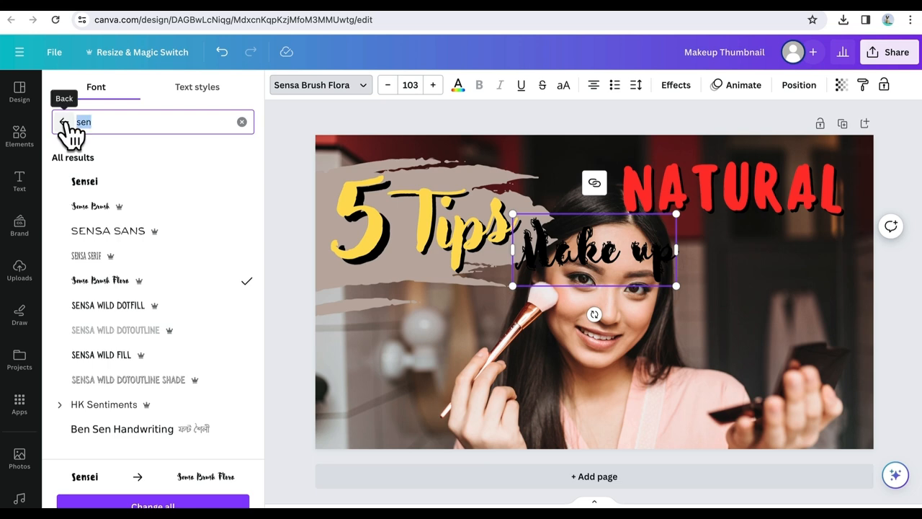
{"action": "type", "text": "hand"}
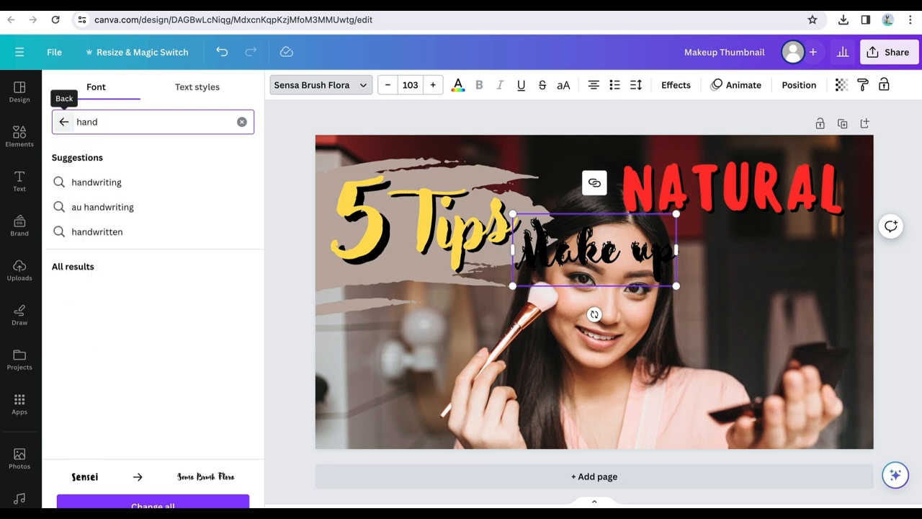
{"action": "left_click", "coordinate": [91, 184]}
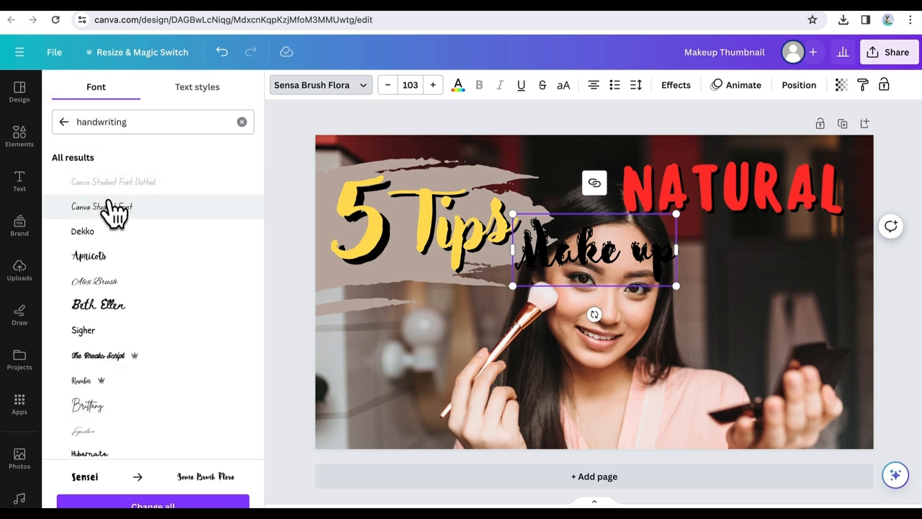
{"action": "left_click", "coordinate": [88, 405]}
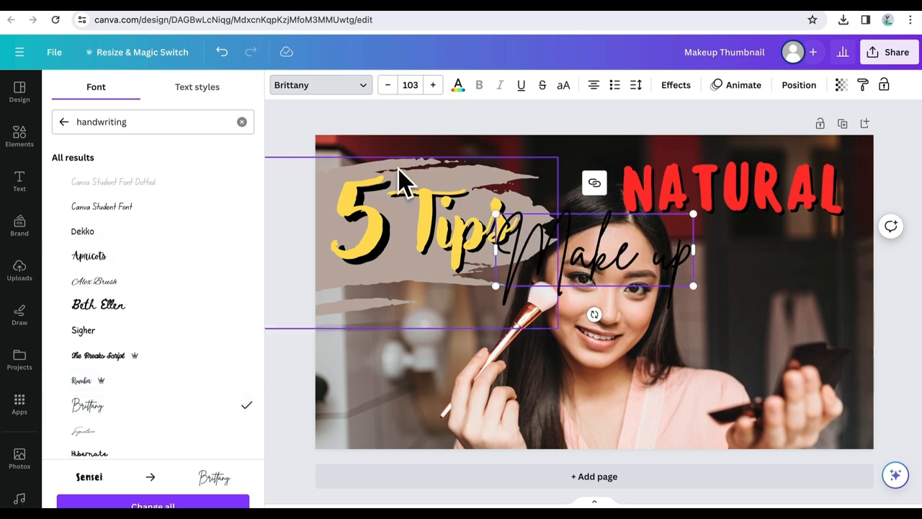
Recolor the "Make up" text white, reduce it to size 78.1 and place it below the "NATURAL" heading.
{"action": "left_click", "coordinate": [459, 85]}
{"action": "left_click", "coordinate": [240, 160]}
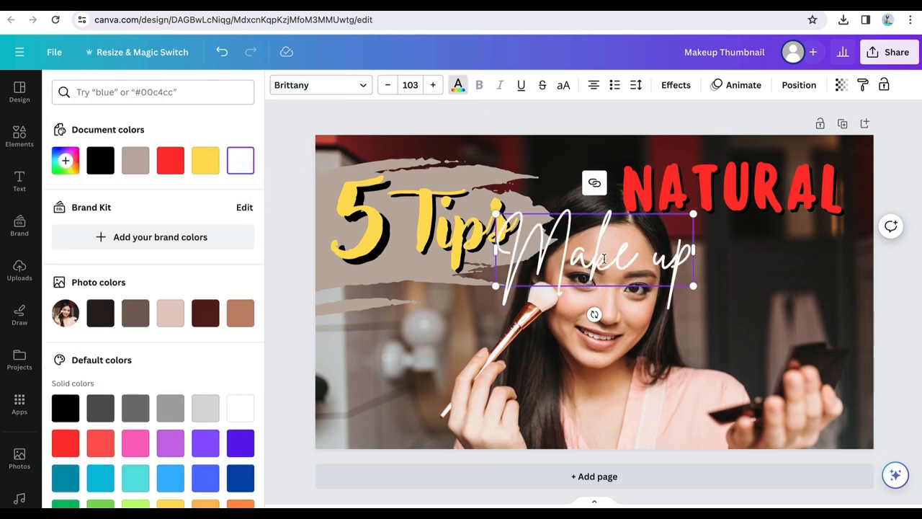
{"action": "left_click", "coordinate": [621, 294]}
{"action": "left_click_drag", "start_coordinate": [621, 279], "coordinate": [760, 284]}
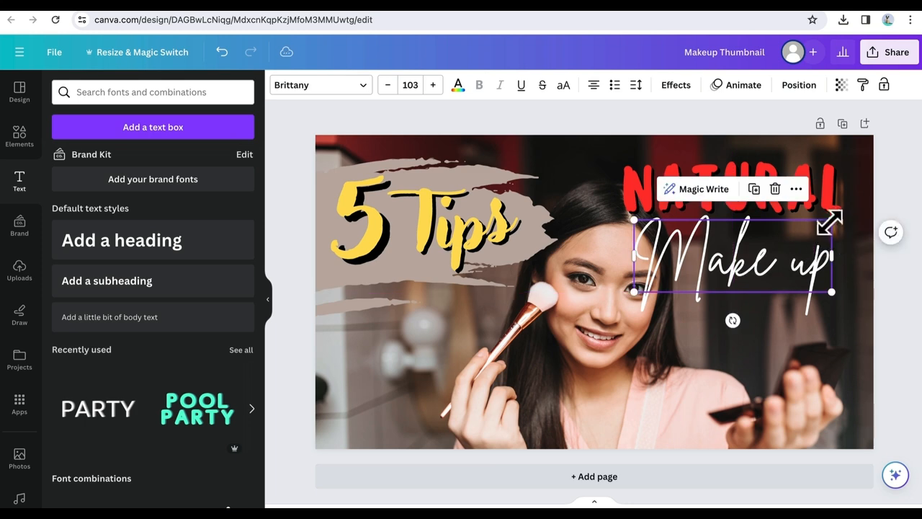
{"action": "left_click_drag", "start_coordinate": [833, 219], "coordinate": [783, 237]}
{"action": "left_click_drag", "start_coordinate": [763, 278], "coordinate": [802, 275]}
Try the handwriting fonts Mistrully, Holiday and Madelyn on the "Make up" text.
{"action": "left_click", "coordinate": [323, 90]}
{"action": "scroll", "coordinate": [159, 331], "scroll_direction": "down", "scroll_amount": 2}
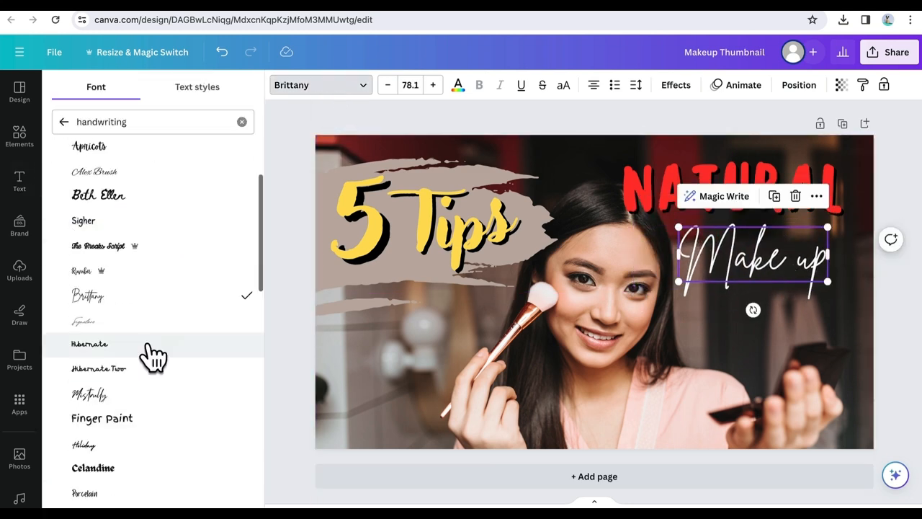
{"action": "left_click", "coordinate": [123, 398]}
{"action": "scroll", "coordinate": [123, 402], "scroll_direction": "up", "scroll_amount": 1}
{"action": "left_click", "coordinate": [137, 452]}
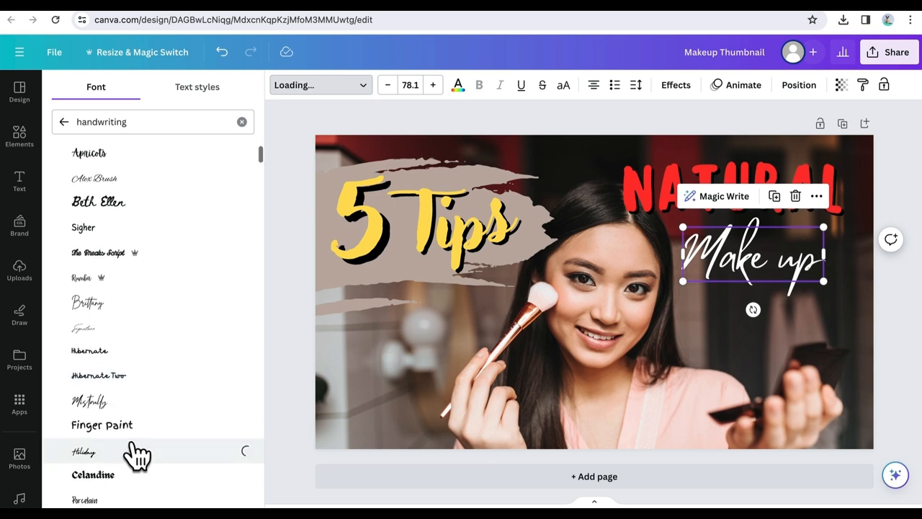
{"action": "scroll", "coordinate": [128, 457], "scroll_direction": "down", "scroll_amount": 5}
{"action": "left_click", "coordinate": [126, 470]}
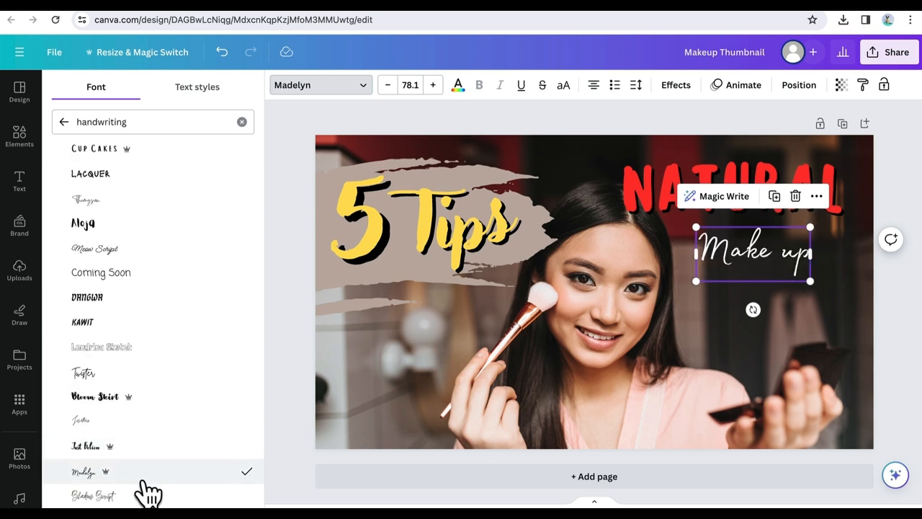
Capitalize the second word of the text so it reads "Make Up".
{"action": "left_click", "coordinate": [794, 253]}
{"action": "key", "text": "BackSpace"}
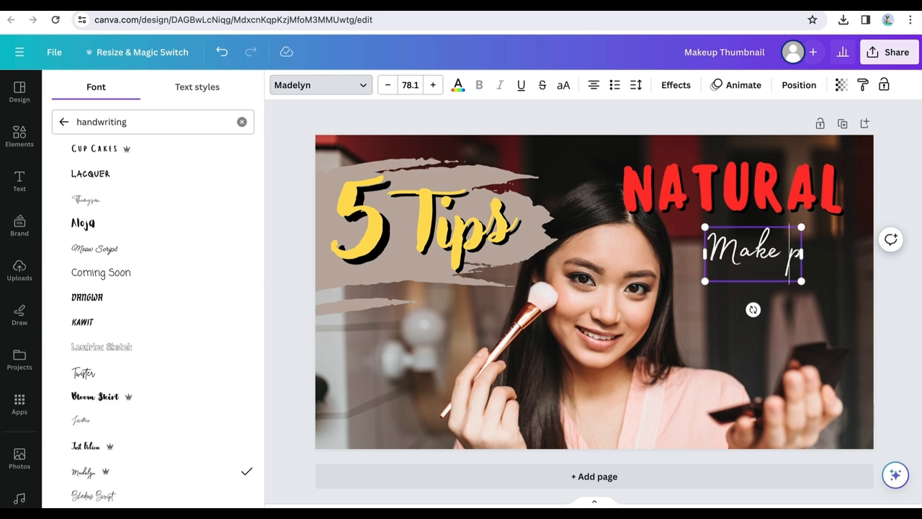
{"action": "type", "text": "U"}
Change the "Make Up" text to the Playlist Script font and nudge it slightly right under "NATURAL".
{"action": "scroll", "coordinate": [128, 389], "scroll_direction": "down", "scroll_amount": 5}
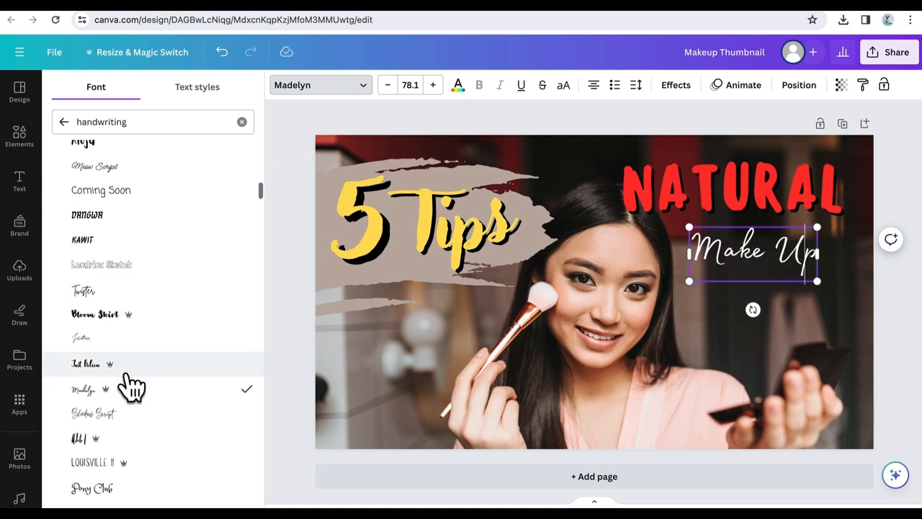
{"action": "scroll", "coordinate": [132, 405], "scroll_direction": "down", "scroll_amount": 4}
{"action": "left_click", "coordinate": [154, 446]}
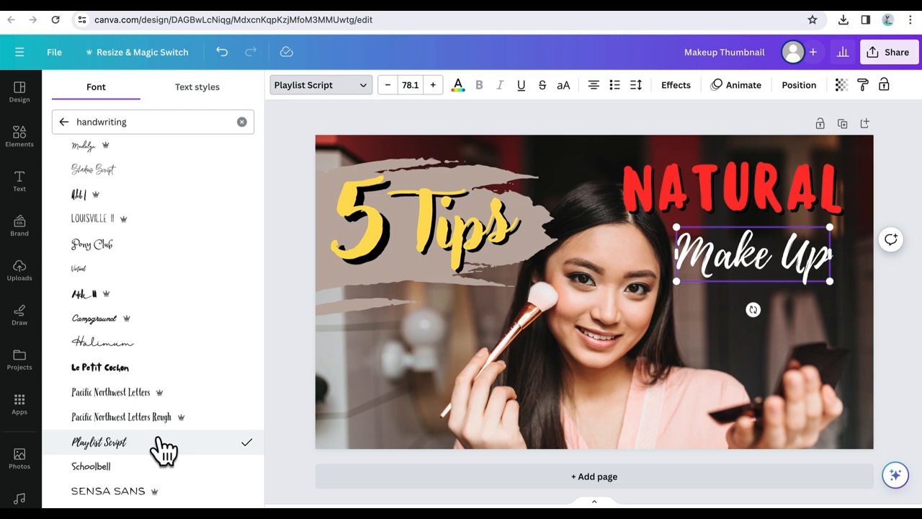
{"action": "left_click", "coordinate": [696, 315]}
{"action": "left_click", "coordinate": [719, 262]}
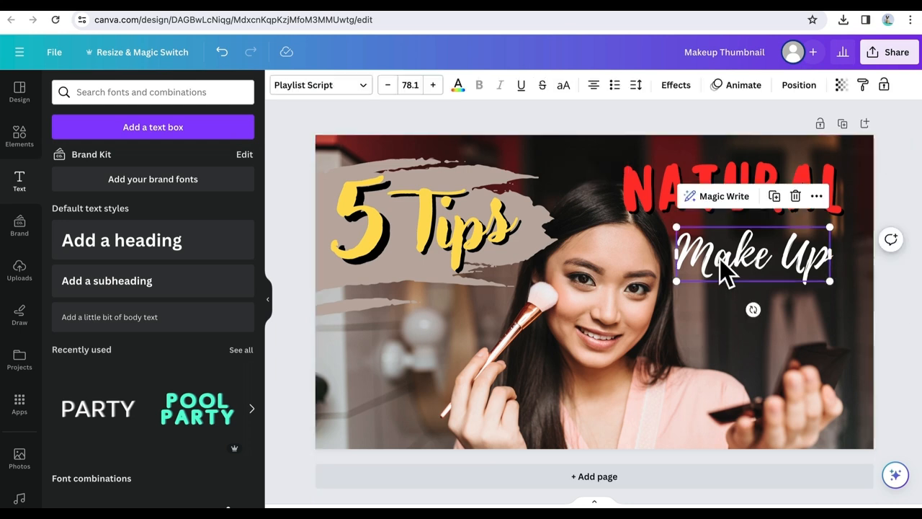
{"action": "left_click_drag", "start_coordinate": [719, 262], "coordinate": [725, 258]}
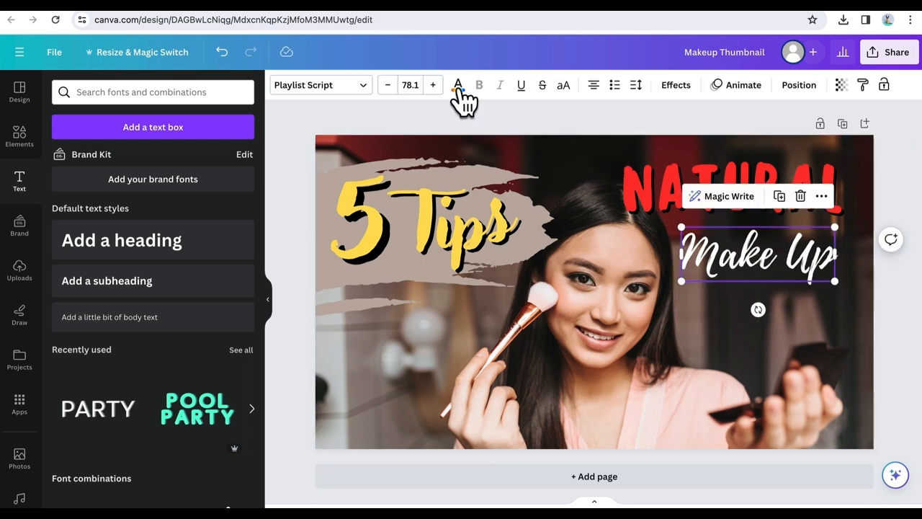
Apply a black Shadow effect with transparency 100 to the "Make Up" text.
{"action": "left_click", "coordinate": [676, 85]}
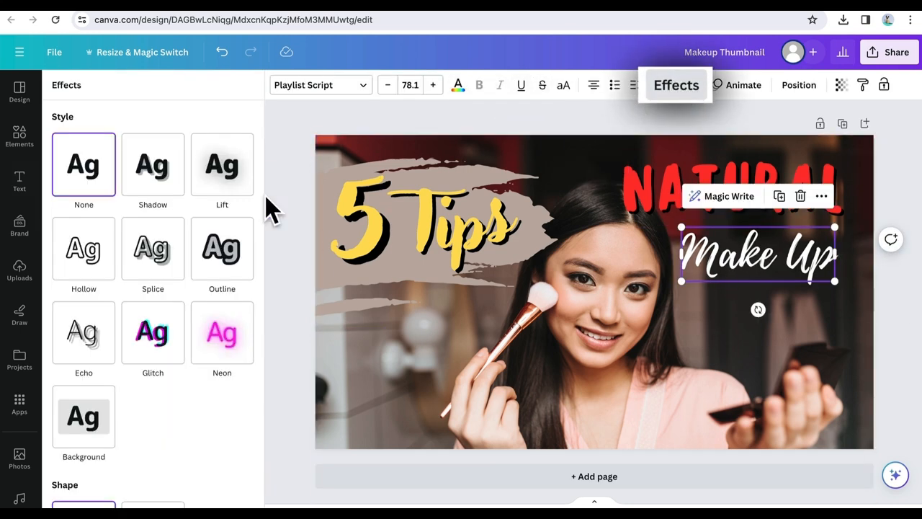
{"action": "left_click", "coordinate": [154, 186]}
{"action": "left_click", "coordinate": [242, 371]}
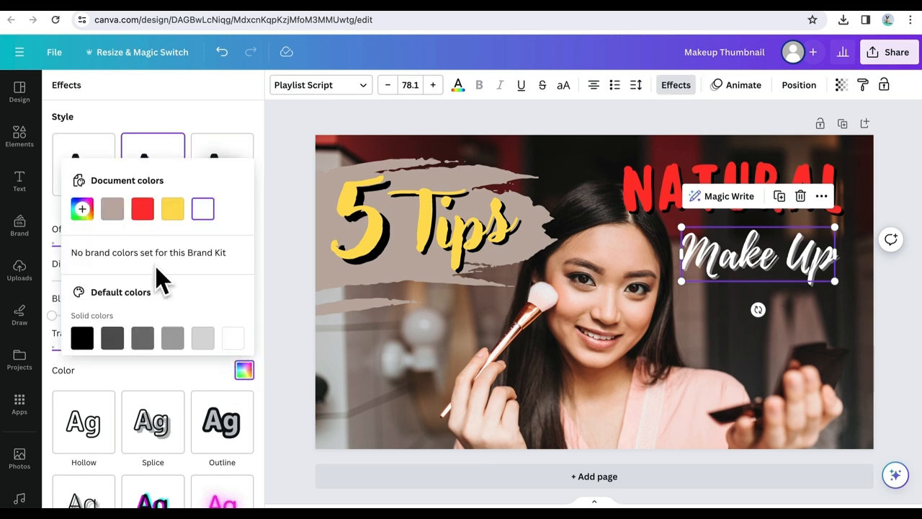
{"action": "left_click", "coordinate": [81, 337]}
{"action": "left_click", "coordinate": [142, 374]}
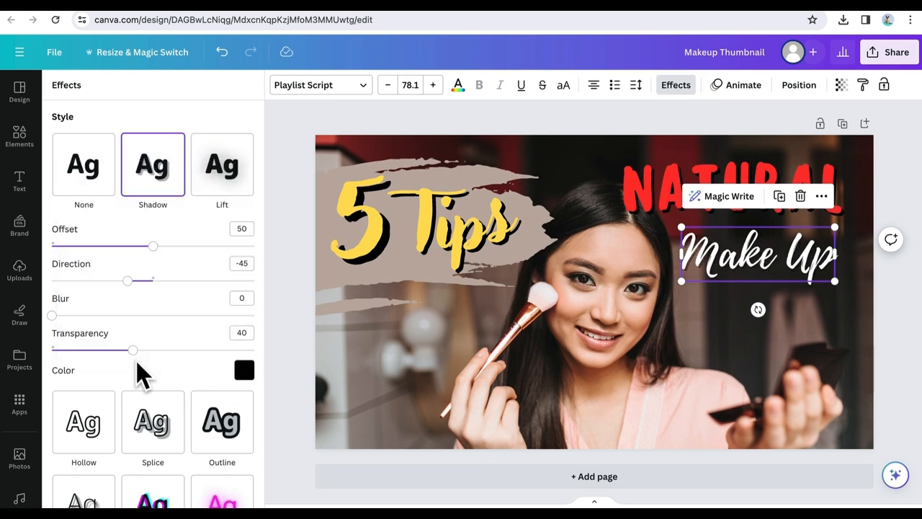
{"action": "left_click_drag", "start_coordinate": [133, 351], "coordinate": [292, 373]}
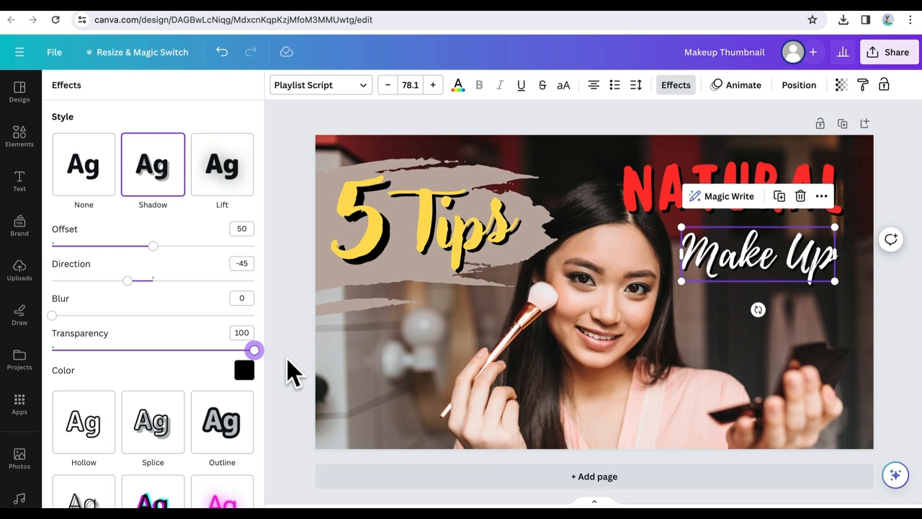
{"action": "left_click", "coordinate": [774, 329]}
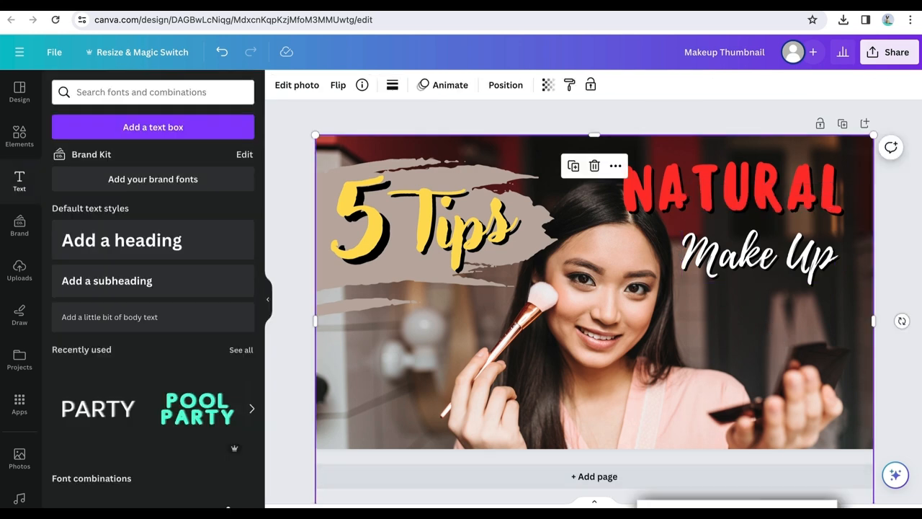
{"action": "scroll", "coordinate": [594, 319], "scroll_direction": "down", "scroll_amount": 4}
{"action": "scroll", "coordinate": [595, 320], "scroll_direction": "up", "scroll_amount": 4}
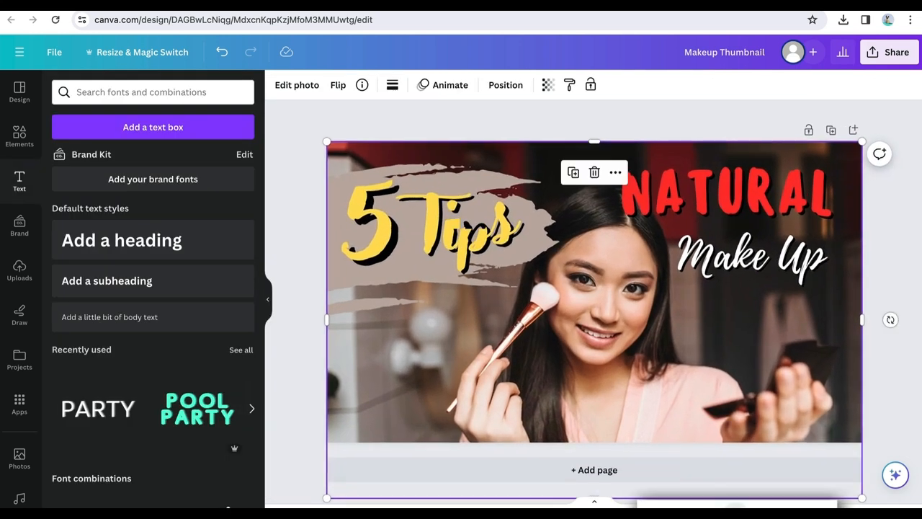
{"action": "left_click", "coordinate": [900, 373]}
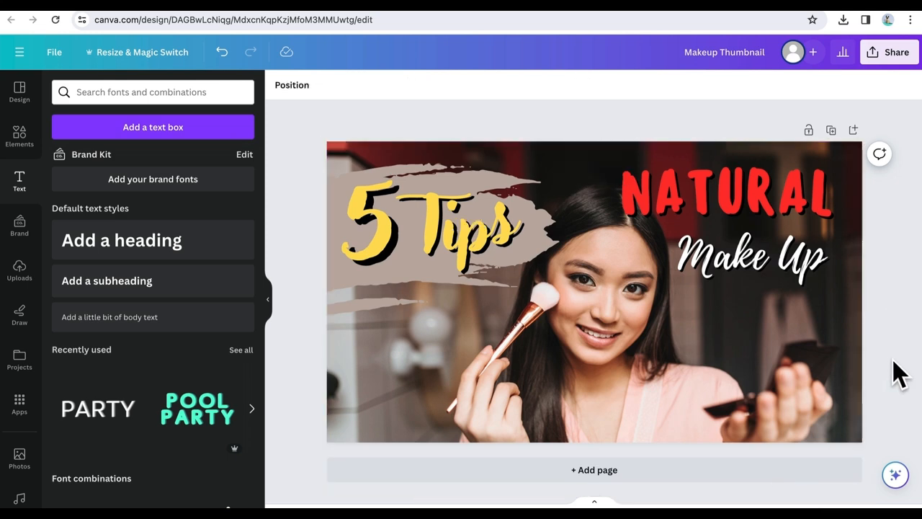